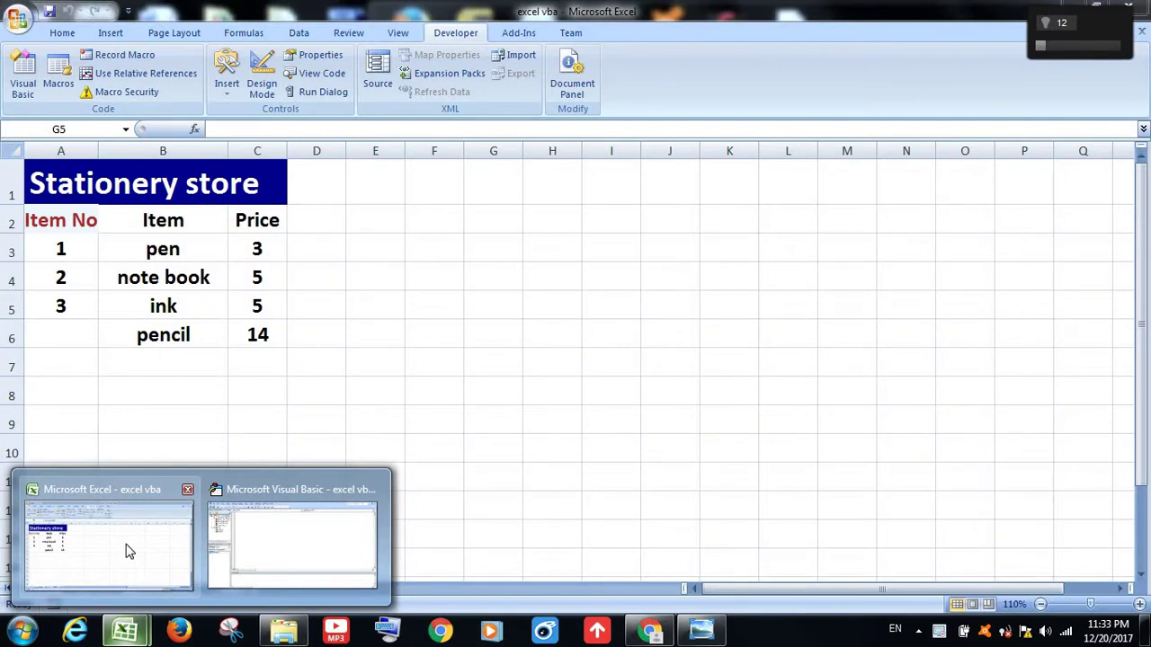
- Bring the Stationery store workbook back up and open the Visual Basic editor
left_click(129, 552)
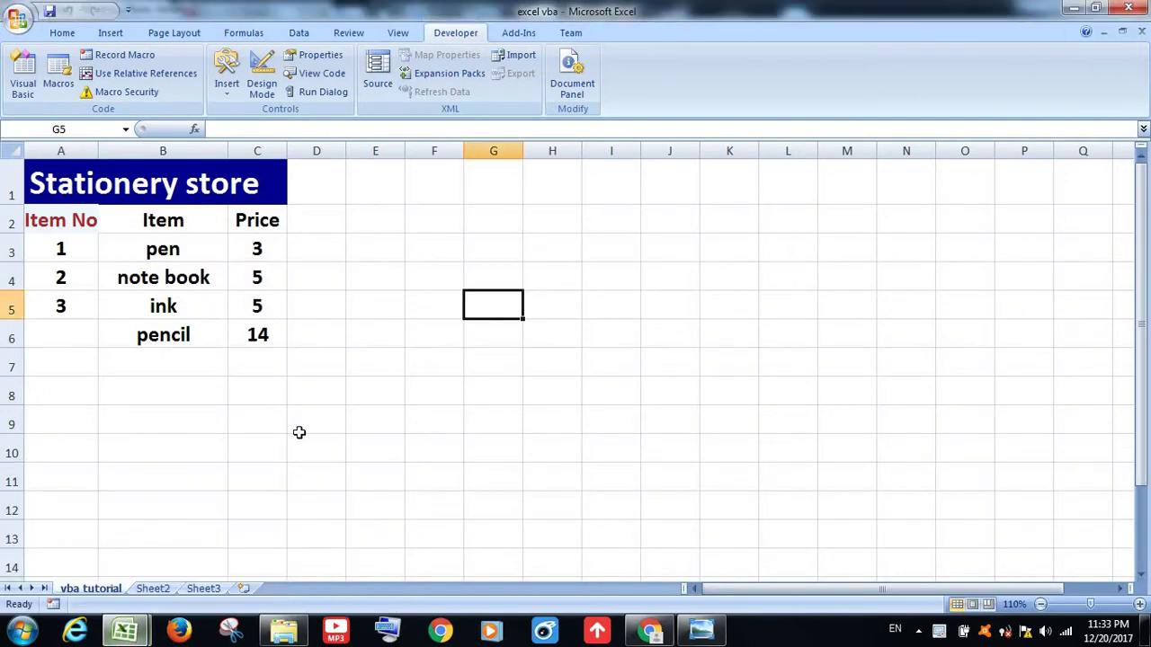
left_click(27, 72)
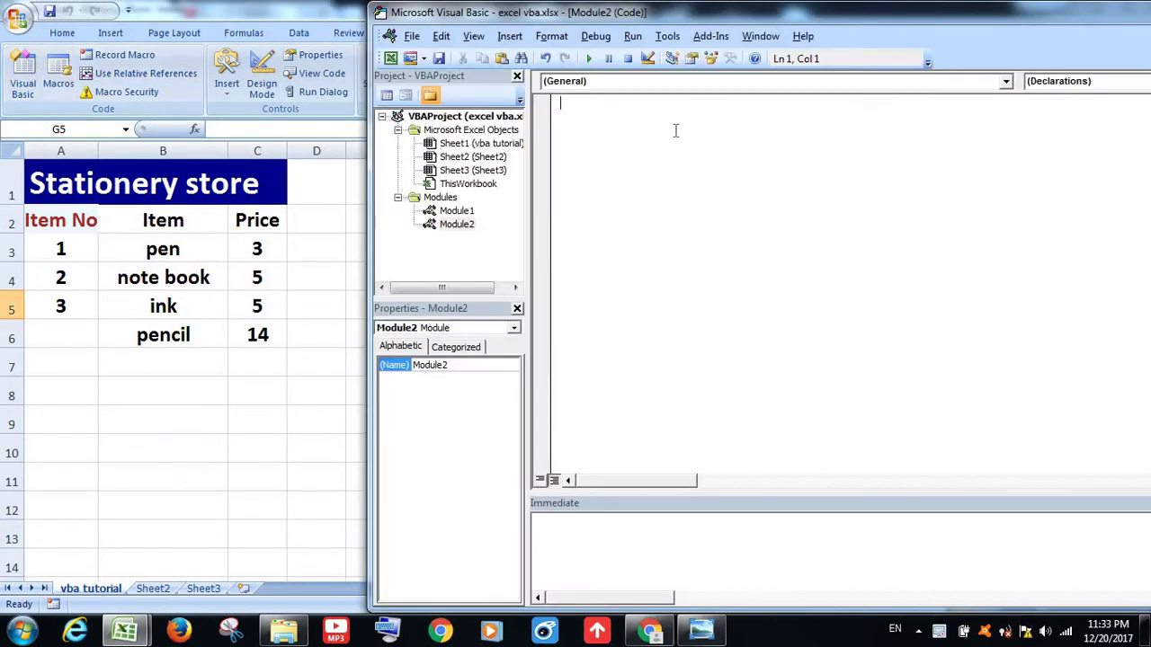
- Write Sub selectcase with the declarations Dim ans As String and Dim data As Integer
type("su")
type("b ")
type("selec")
type("tc")
type("ase")
key("Return")
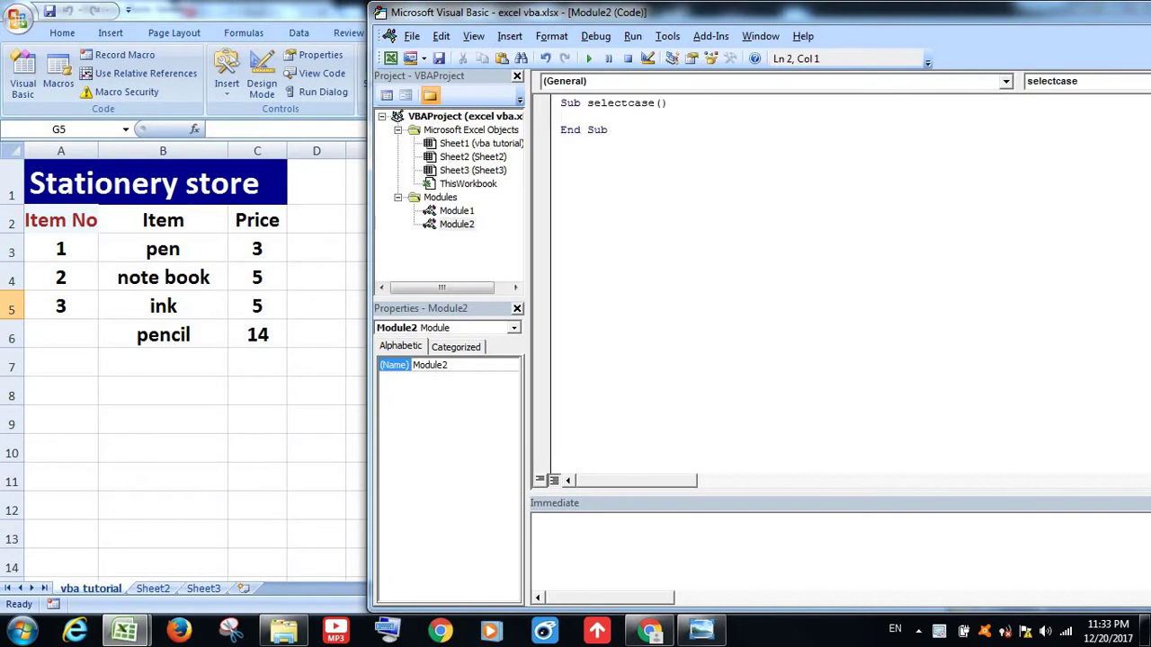
key("Return")
type("di")
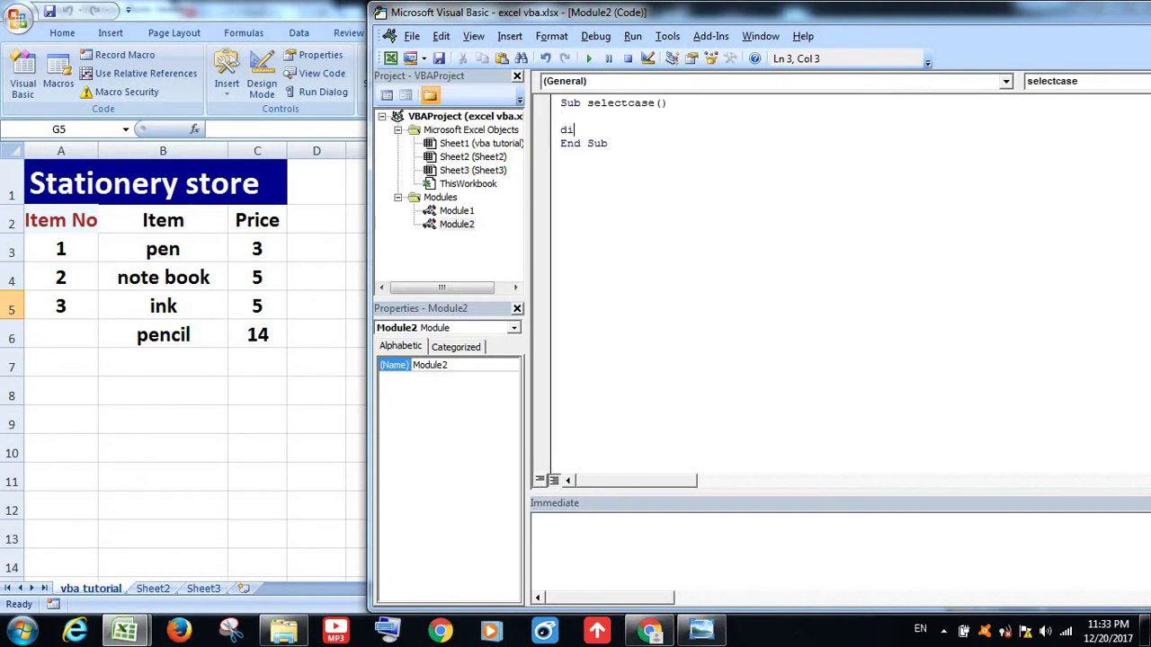
type("m ")
type("ans as ")
type("string")
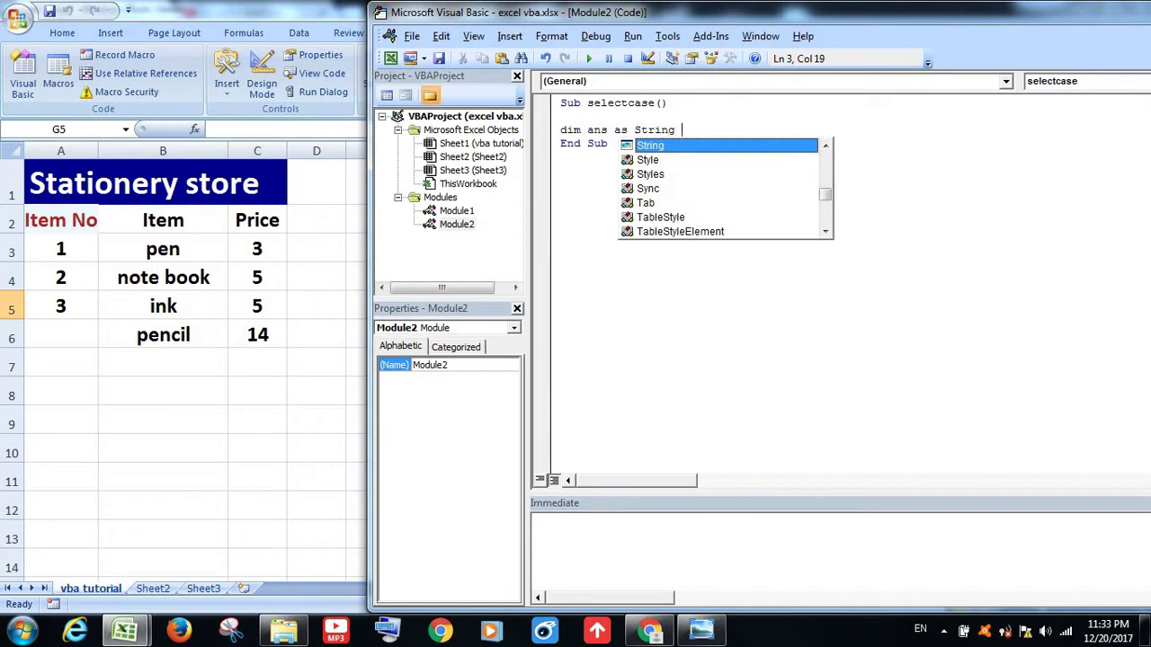
key("Return")
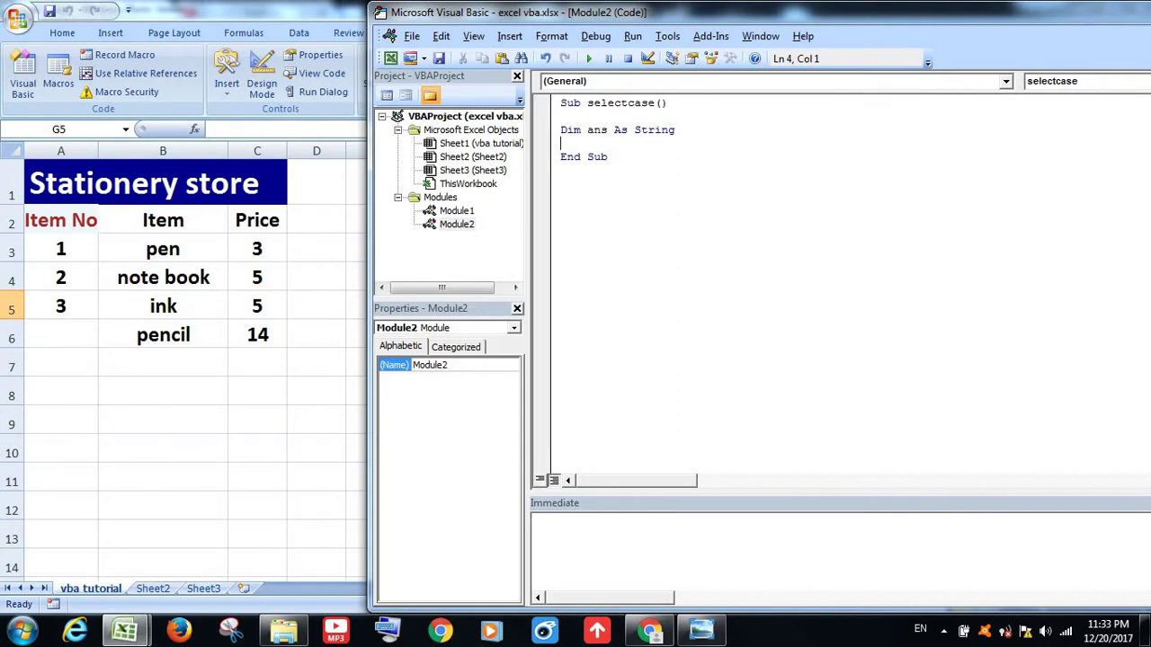
type("dim")
type(" data")
type(" as ")
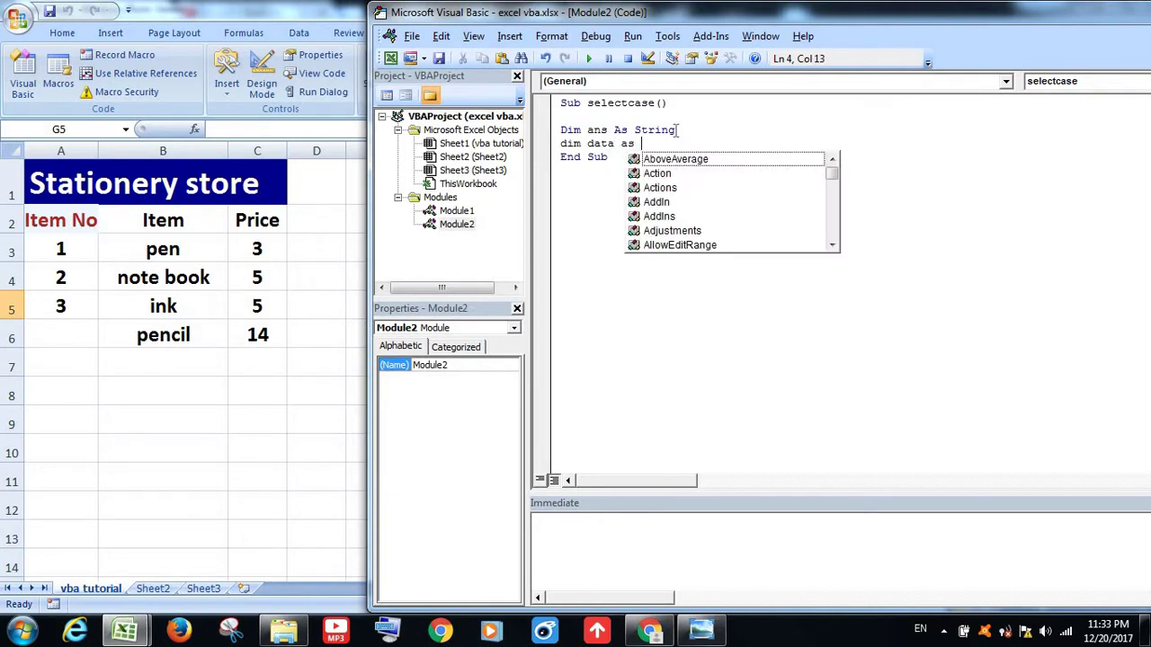
type("in")
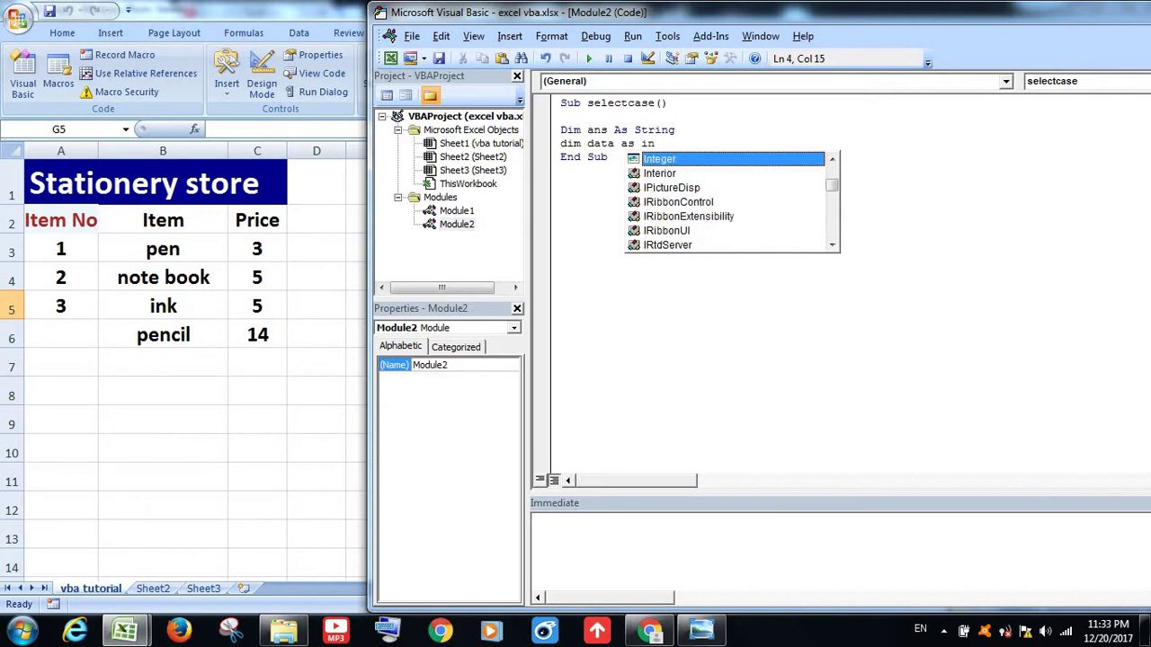
key("Tab")
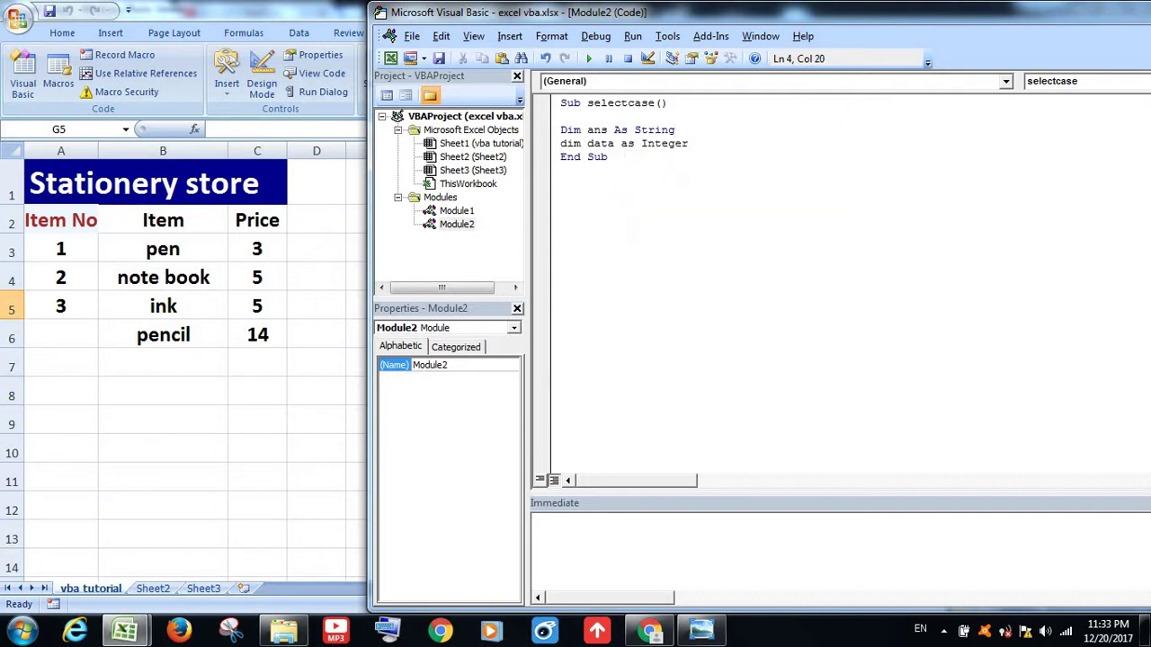
key("Return")
key("Return")
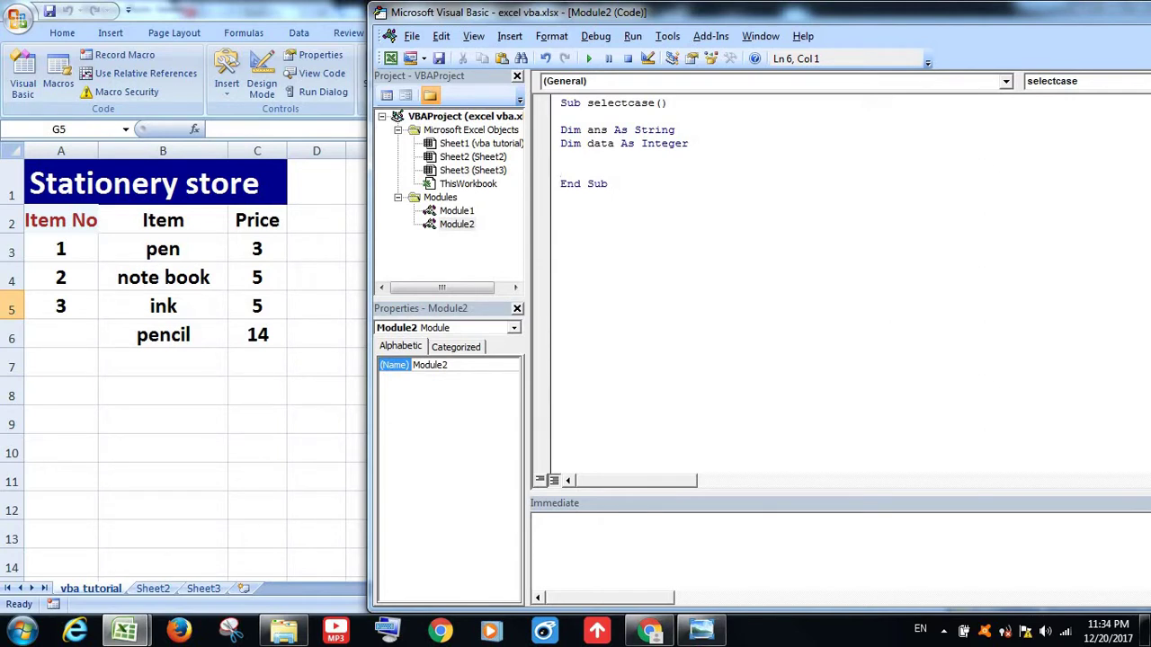
- Add a Sheet1.Select line at the start of the macro body
type("da")
type("ta ")
type("=")
key("BackSpace")
key("BackSpace")
key("BackSpace")
key("BackSpace")
key("BackSpace")
key("BackSpace")
key("BackSpace")
type("shee")
type("t")
type("s")
key("BackSpace")
type("1")
type(".se")
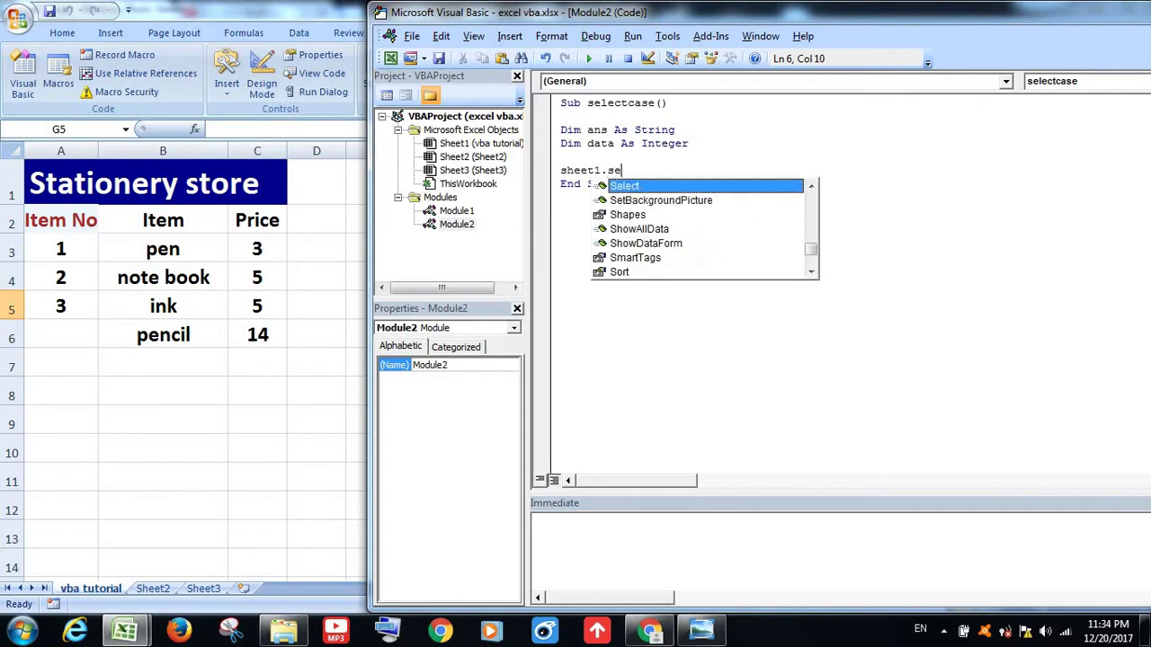
key("Return")
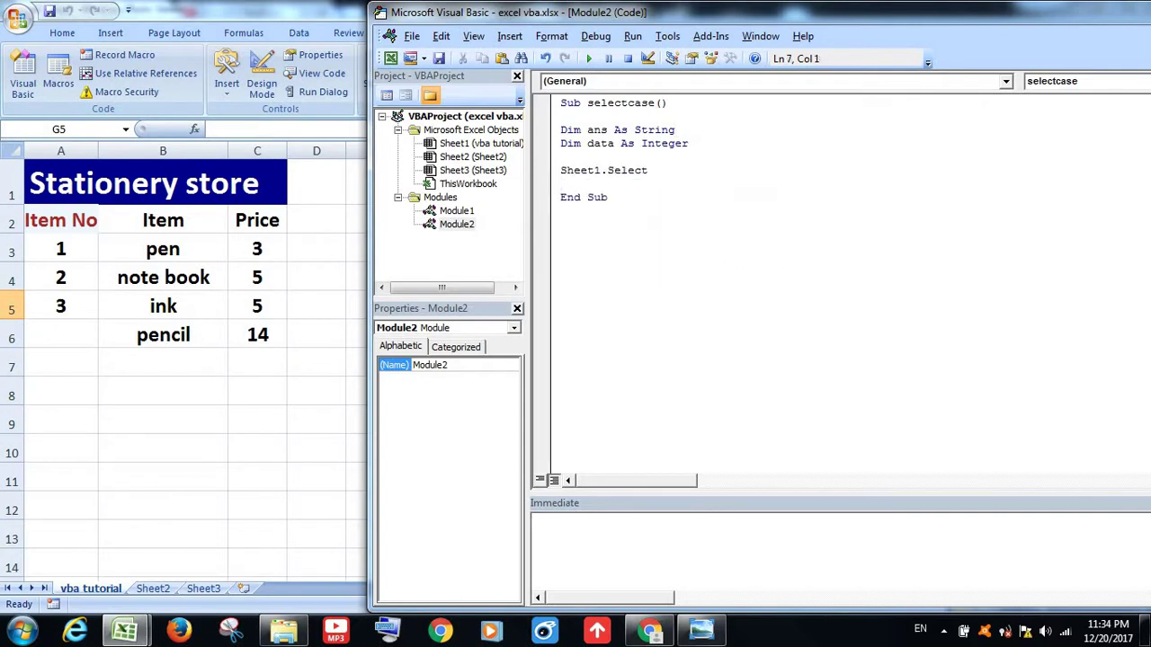
key("Return")
- Add the line data = Range("c6").Value below it
type("data ")
type("=")
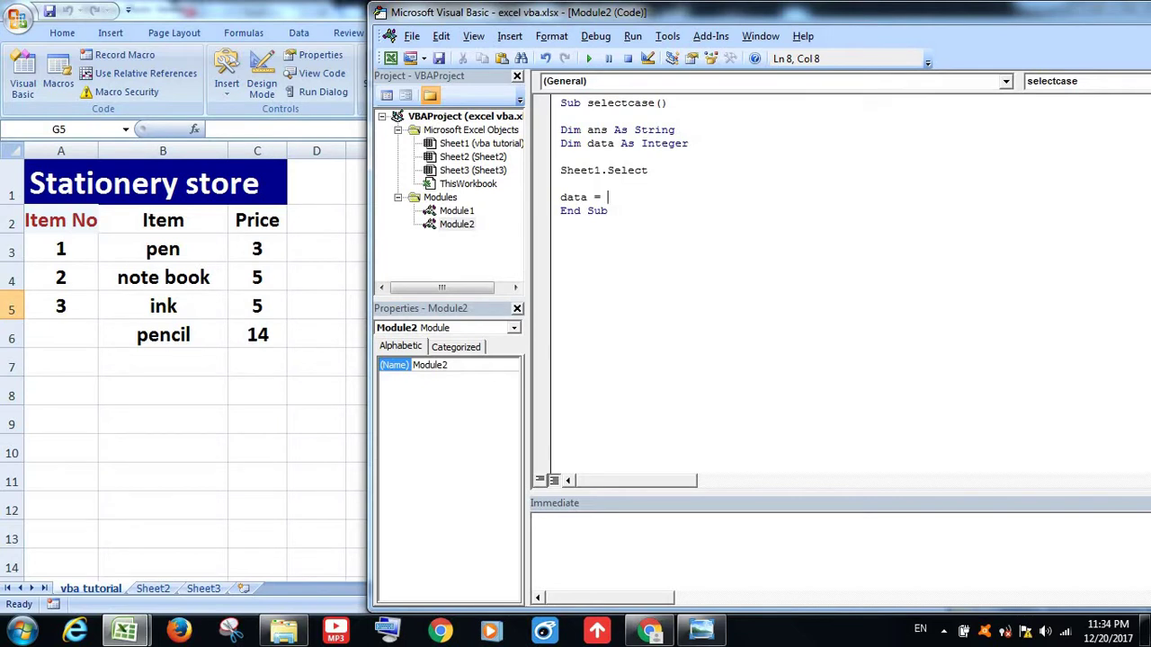
type("rand")
key("BackSpace")
type("ge")
key("BackSpace")
type("(")
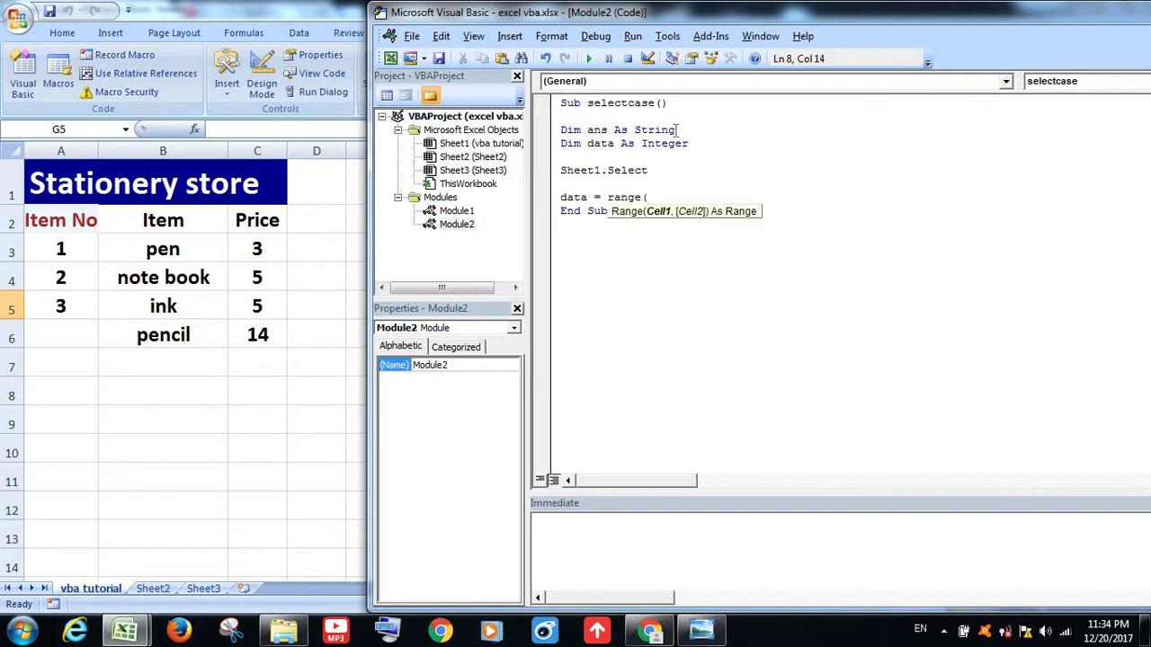
type("\"\")")
key("shift+Left")
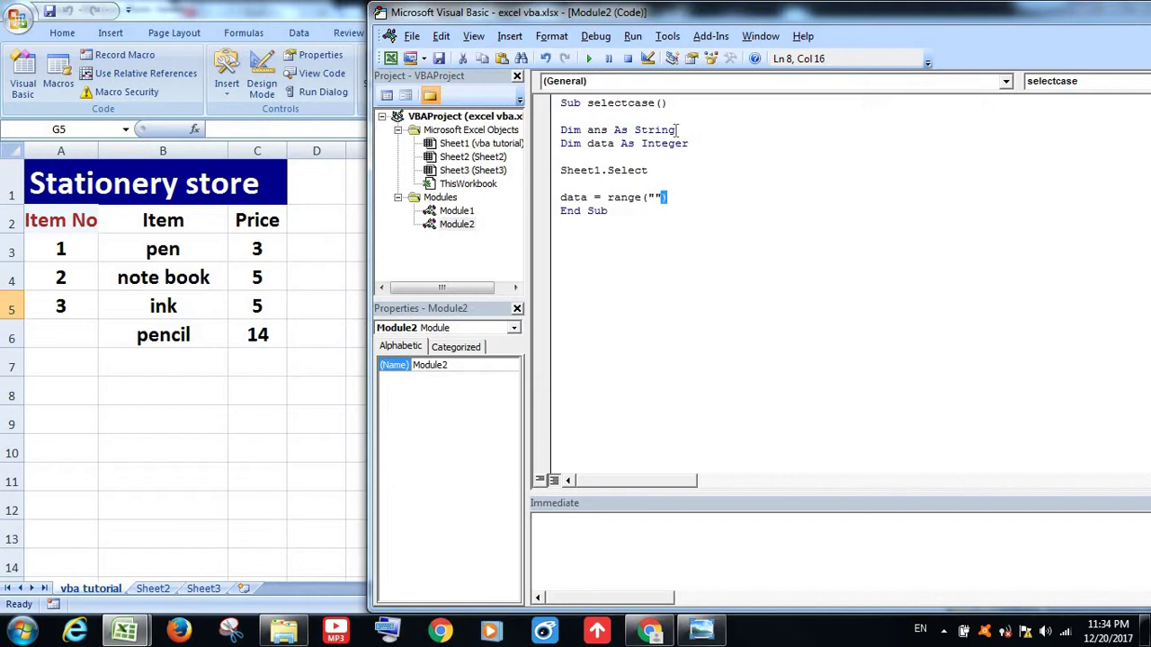
key("Left")
type("c")
type("6")
key("Right")
key("Right")
key("BackSpace")
type(")")
type(".")
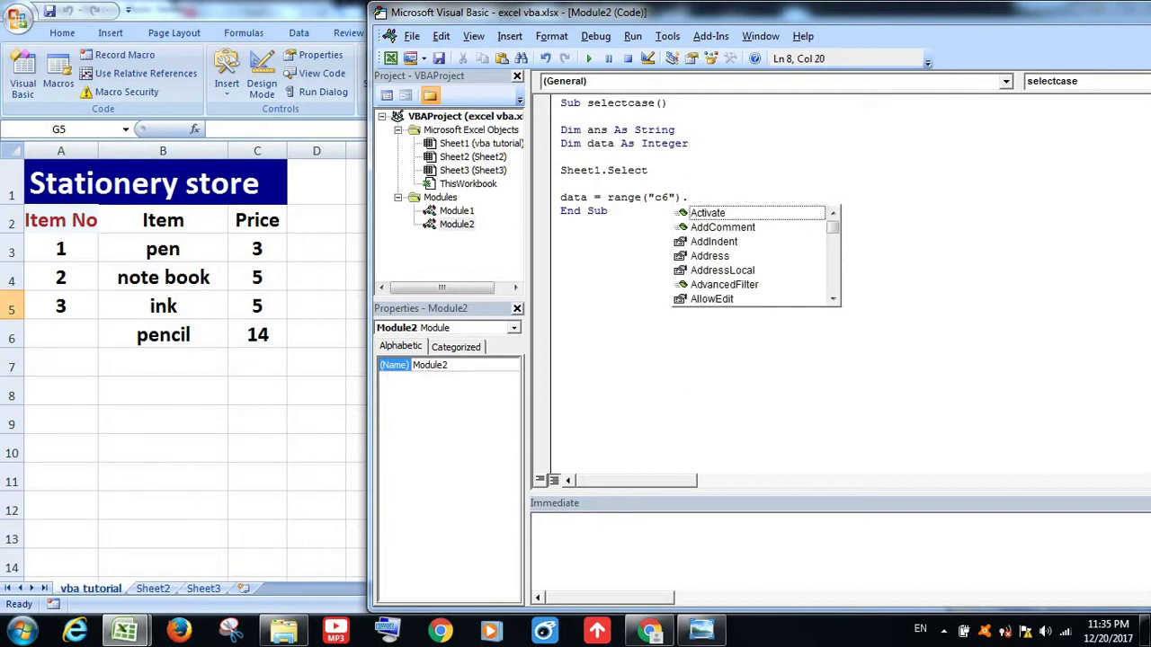
type("vla")
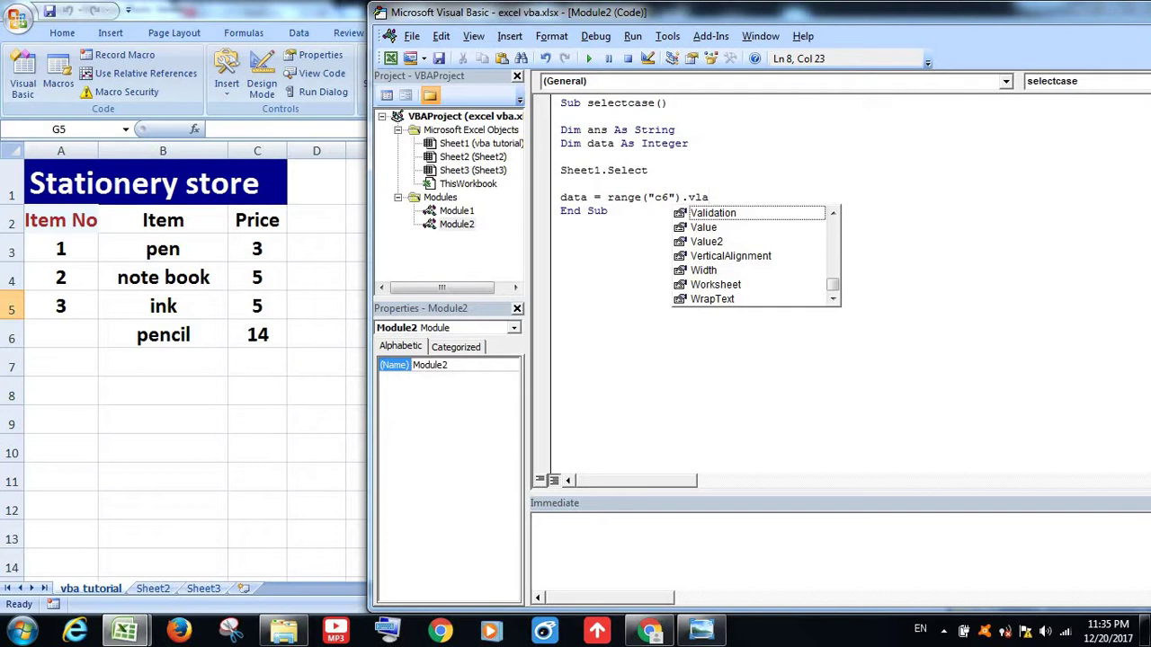
key("Down")
key("Down")
key("Tab")
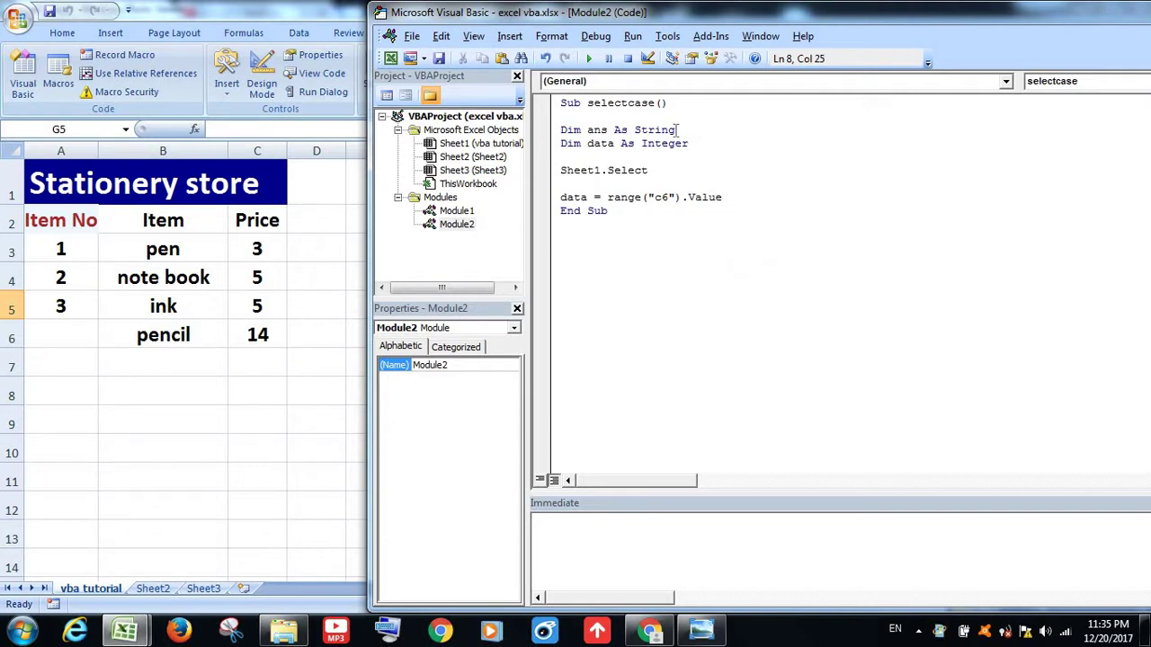
key("Return")
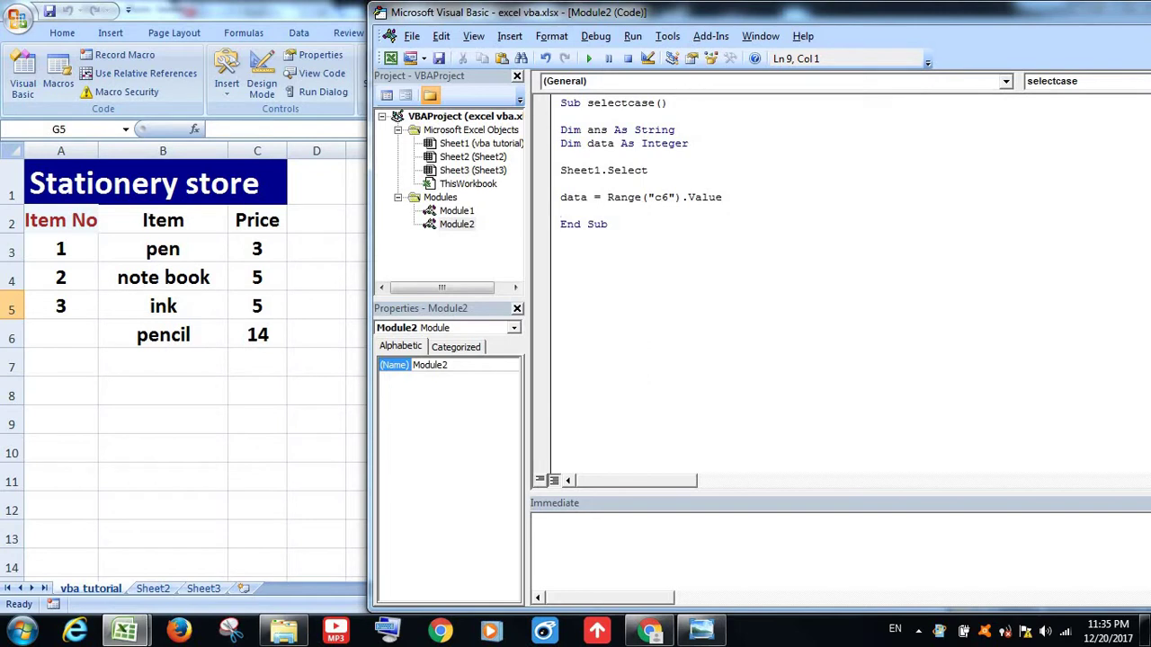
- Add the Select Case data line, retyping it after a 'slect' typo raises a compile error
key("Return")
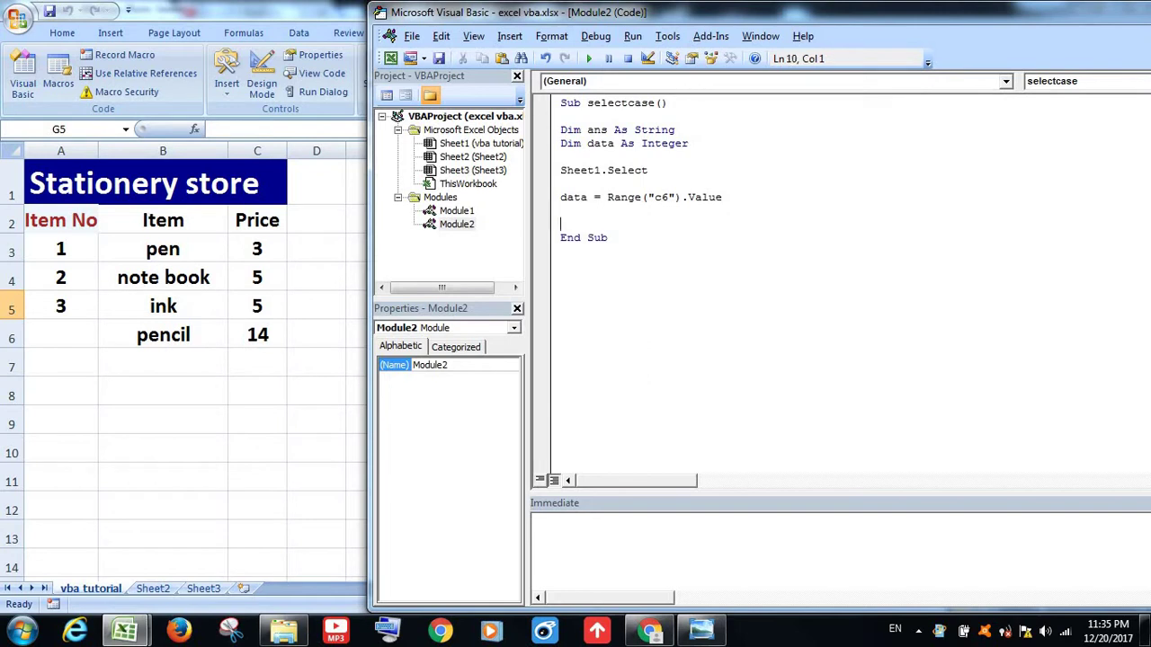
type("sle")
type("ct ca")
type("se ")
type("d")
type("ata")
key("Return")
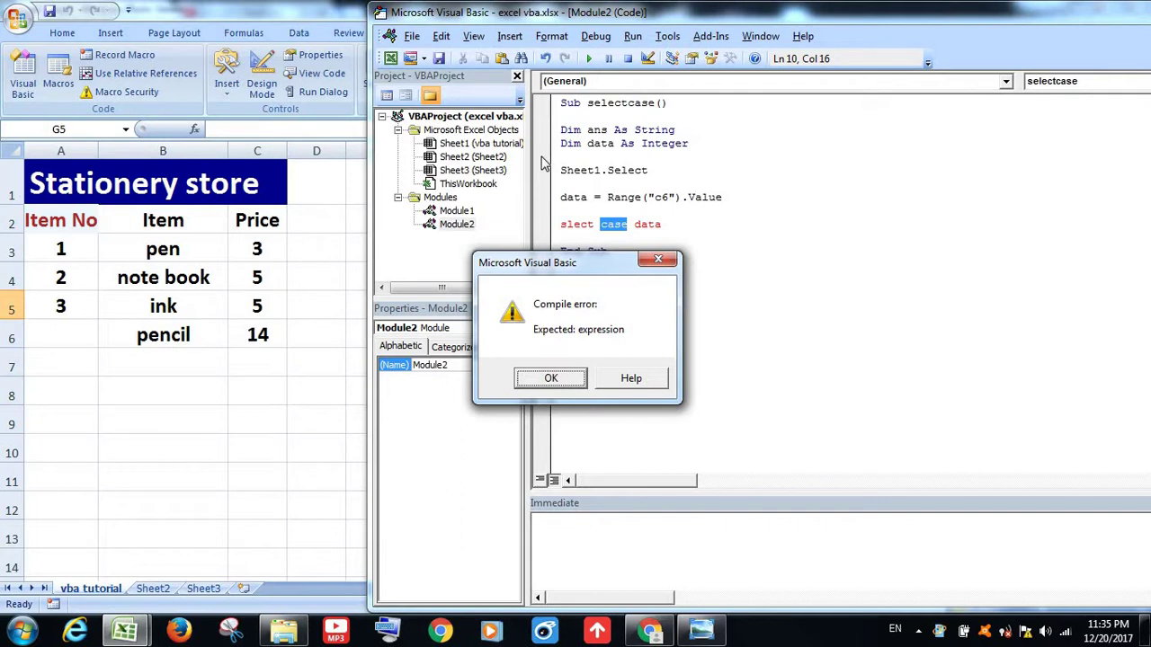
left_click(657, 259)
left_click_drag(672, 223, 540, 229)
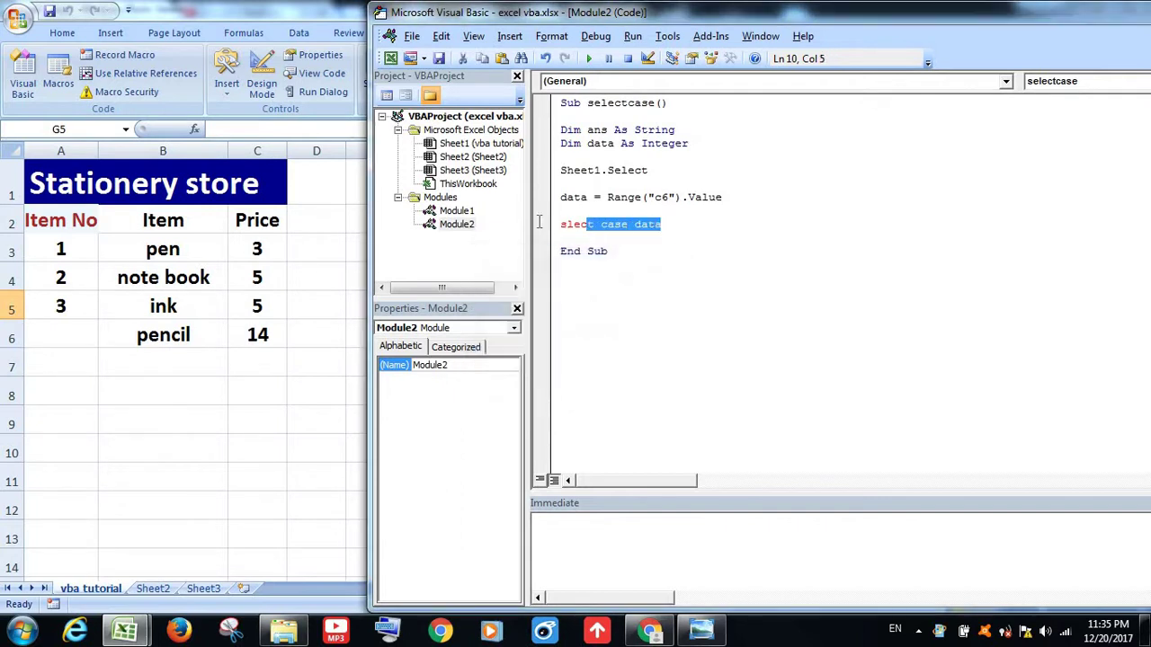
type("s")
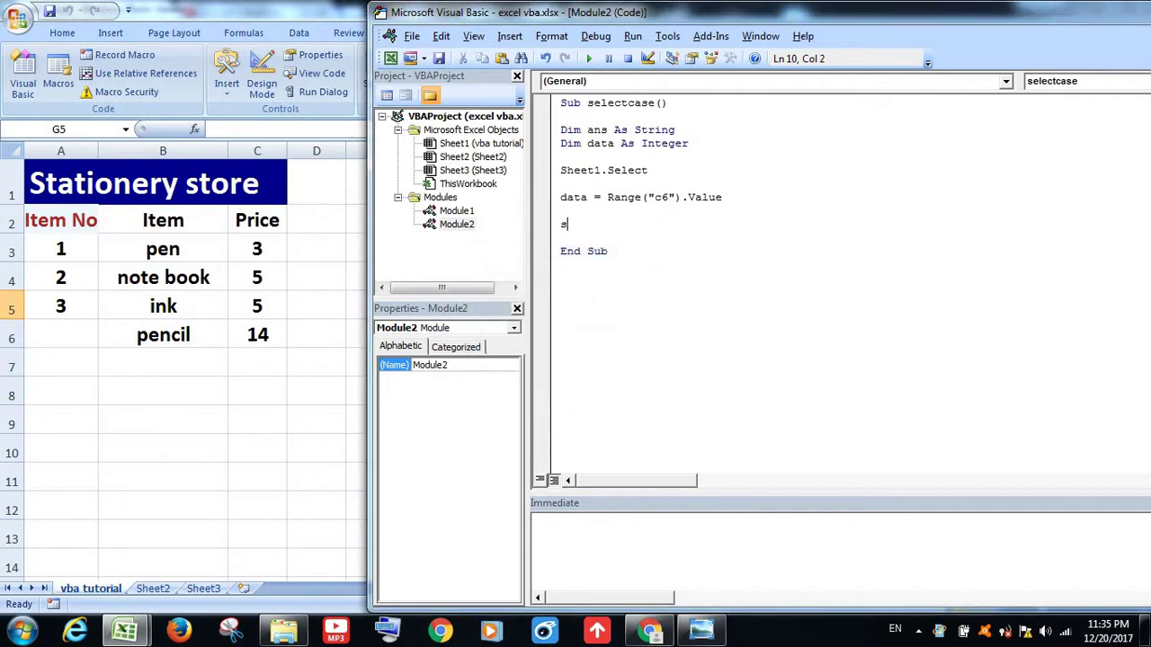
type("elect ")
type("case dat")
type("a")
key("Return")
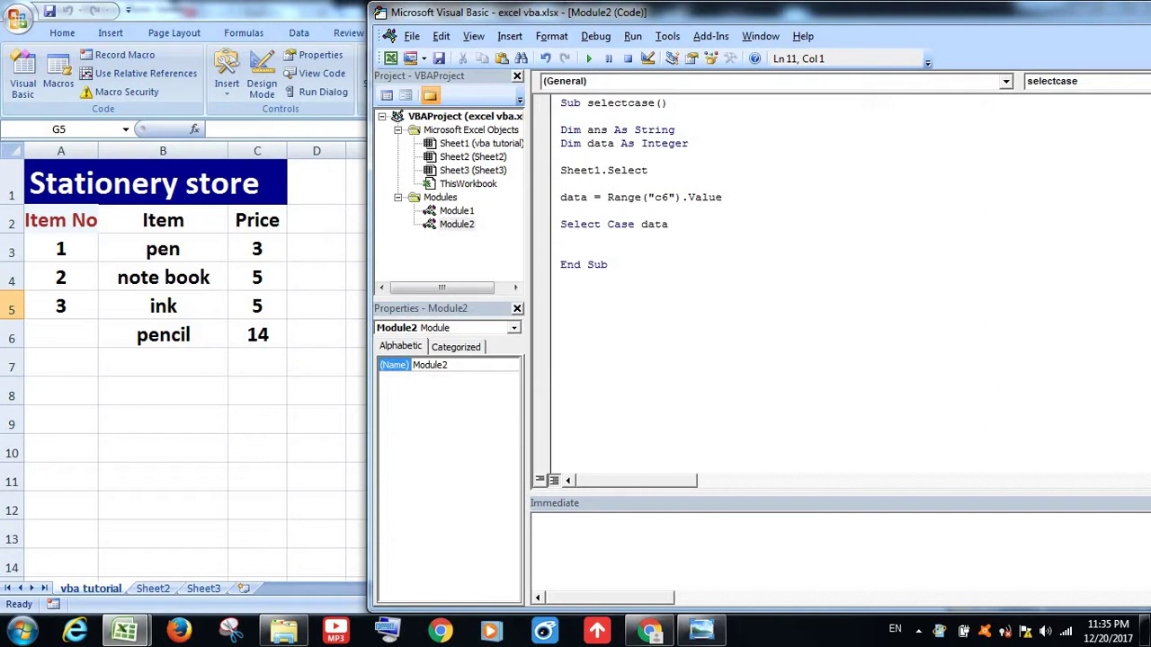
key("Return")
- Add the End Select line, fixing its 'slect' typo, with a blank line above it
type("en")
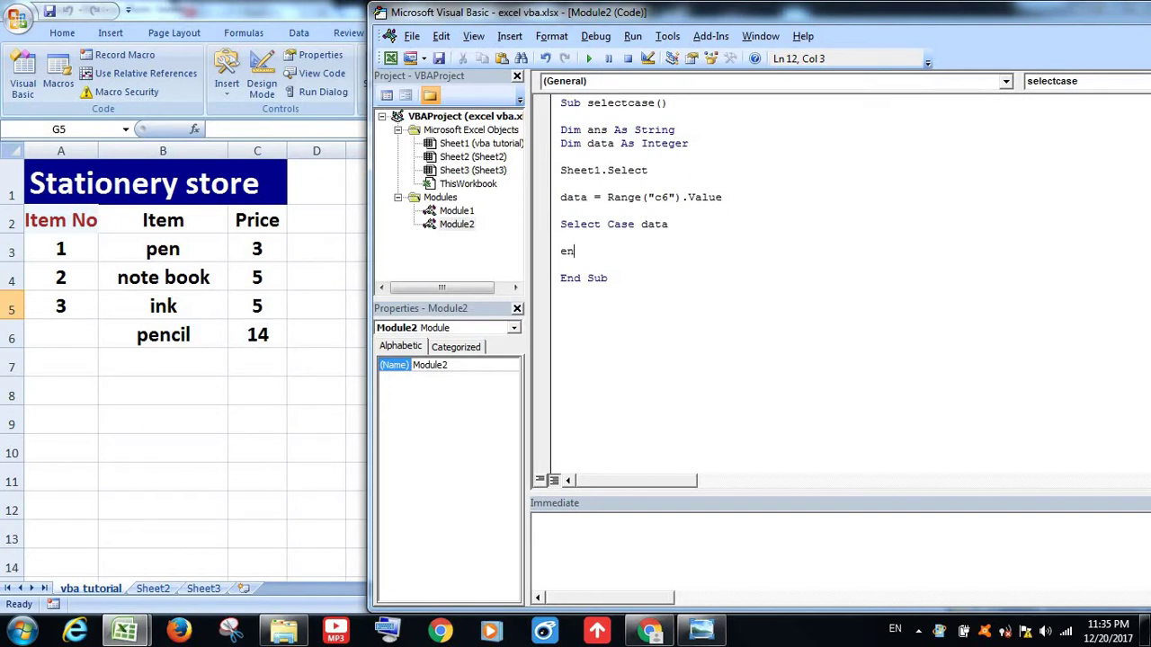
type("d ")
type("sle")
type("ct")
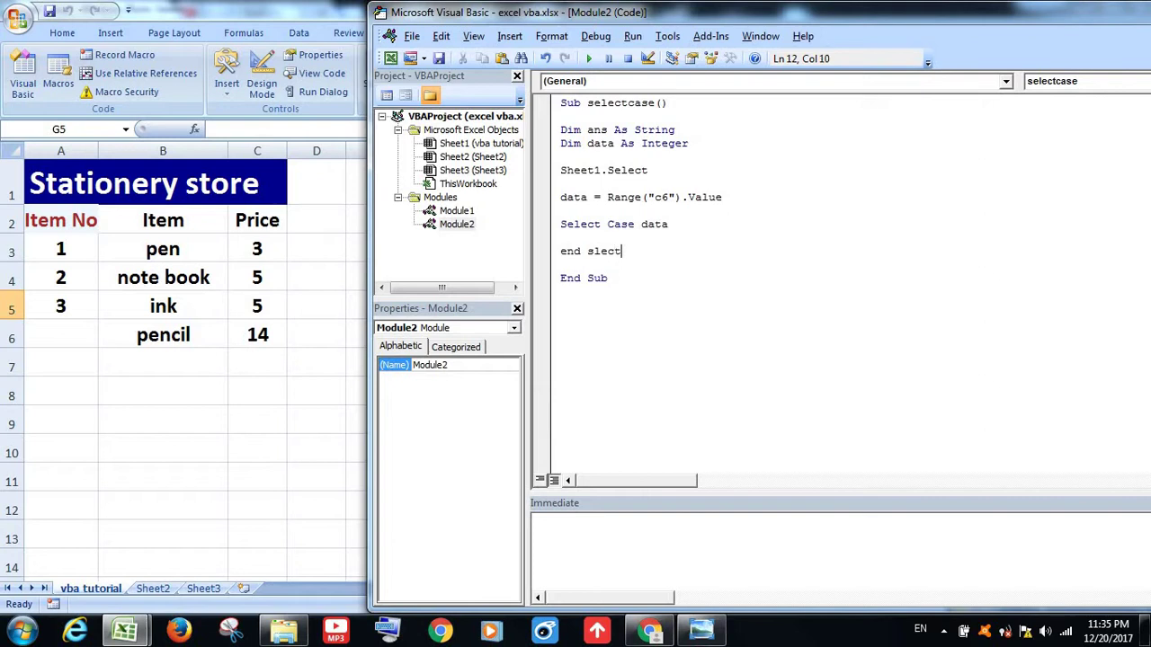
left_click(538, 227)
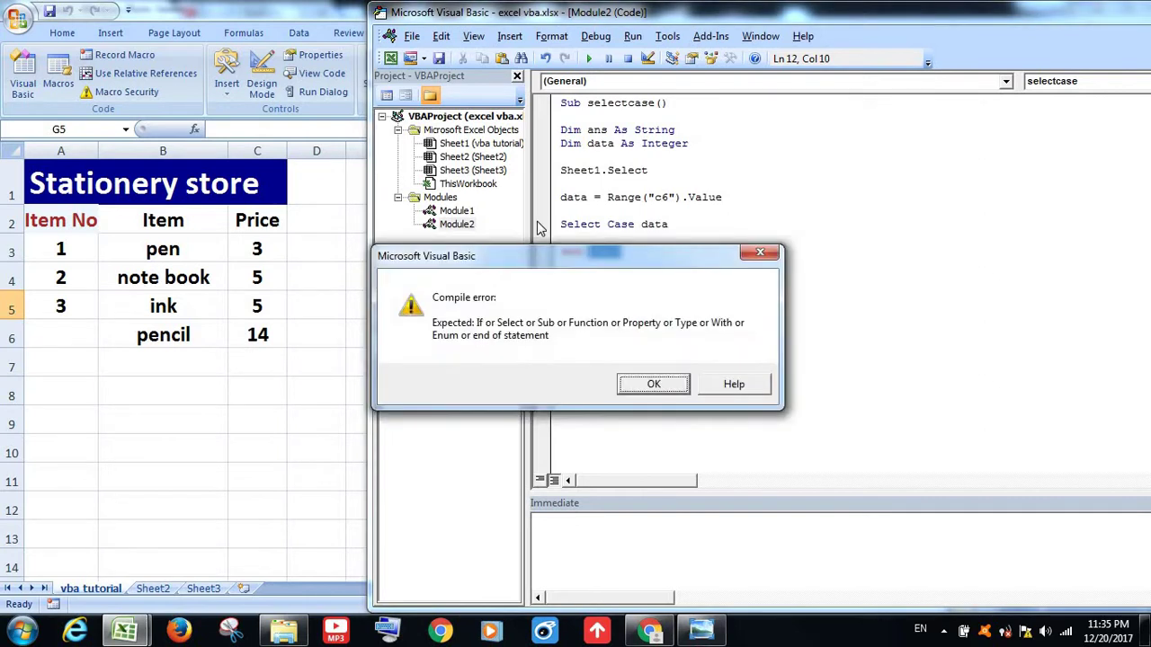
left_click(647, 384)
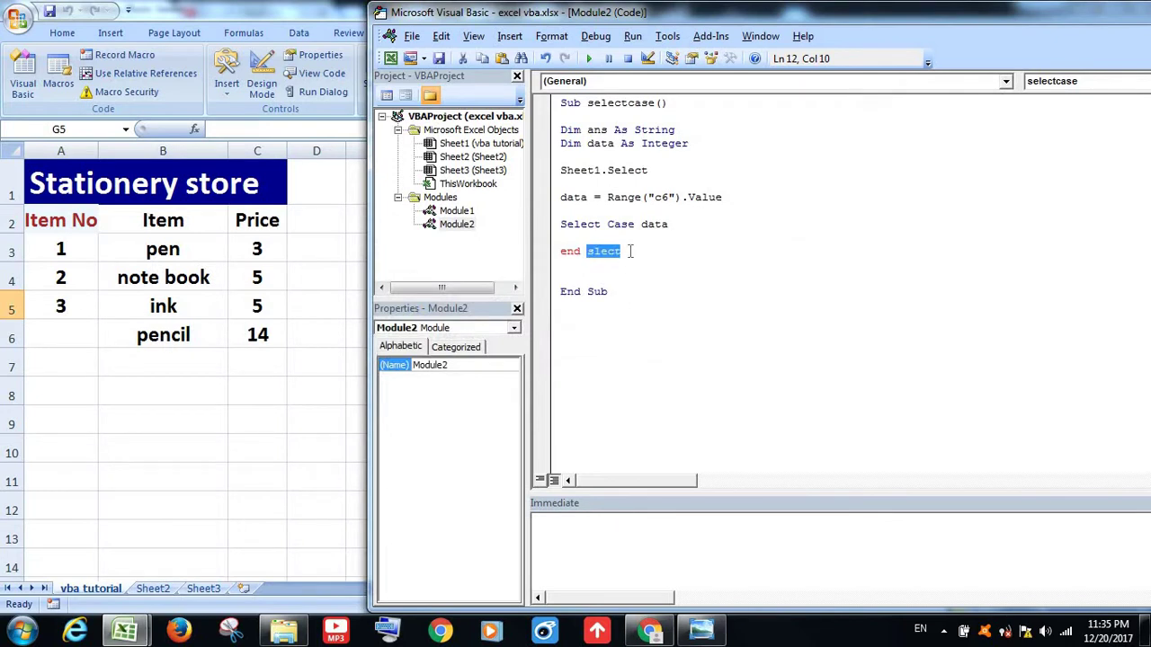
left_click_drag(630, 250, 557, 255)
left_click_drag(620, 253, 590, 255)
type("sel")
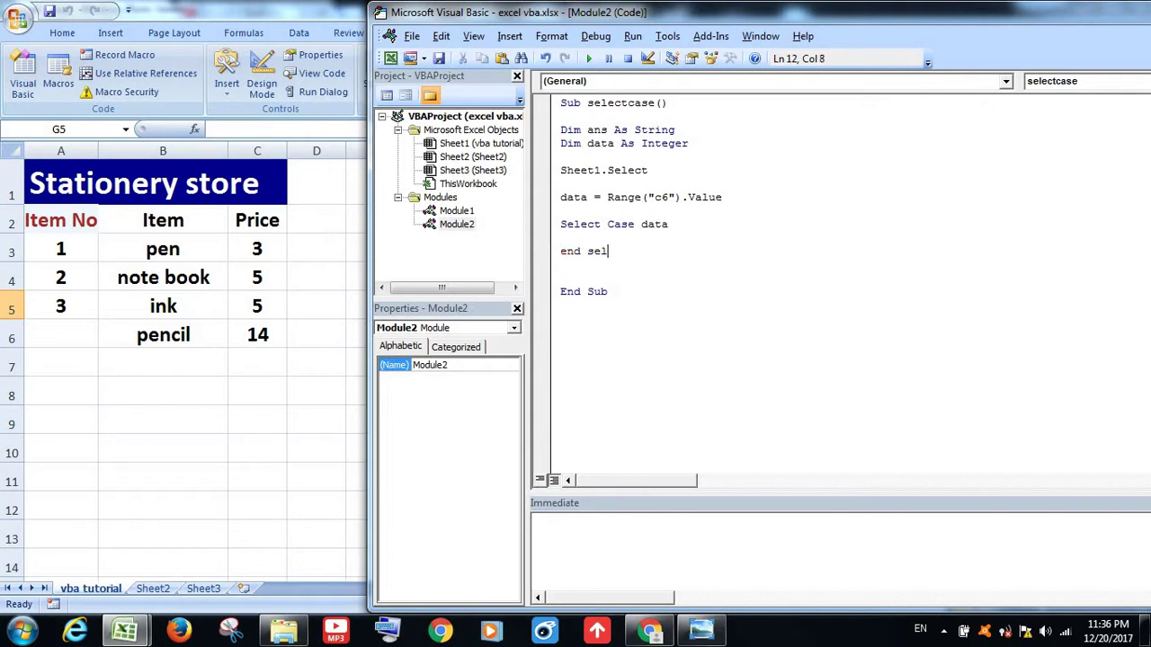
type("ect")
key("Return")
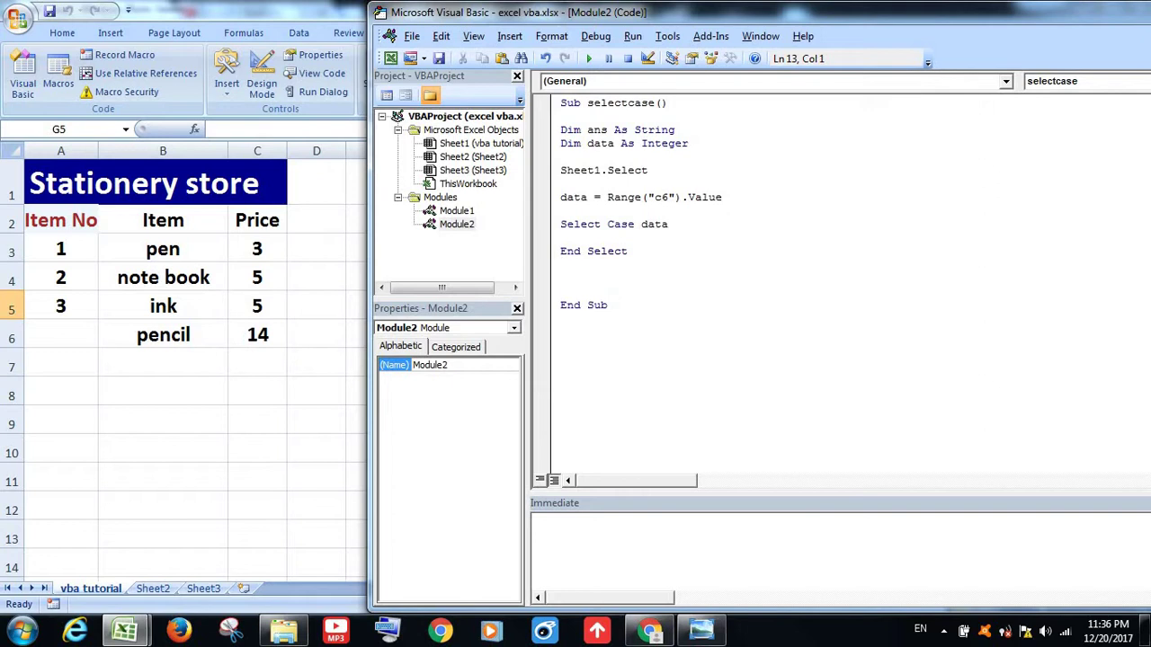
left_click(595, 238)
key("Return")
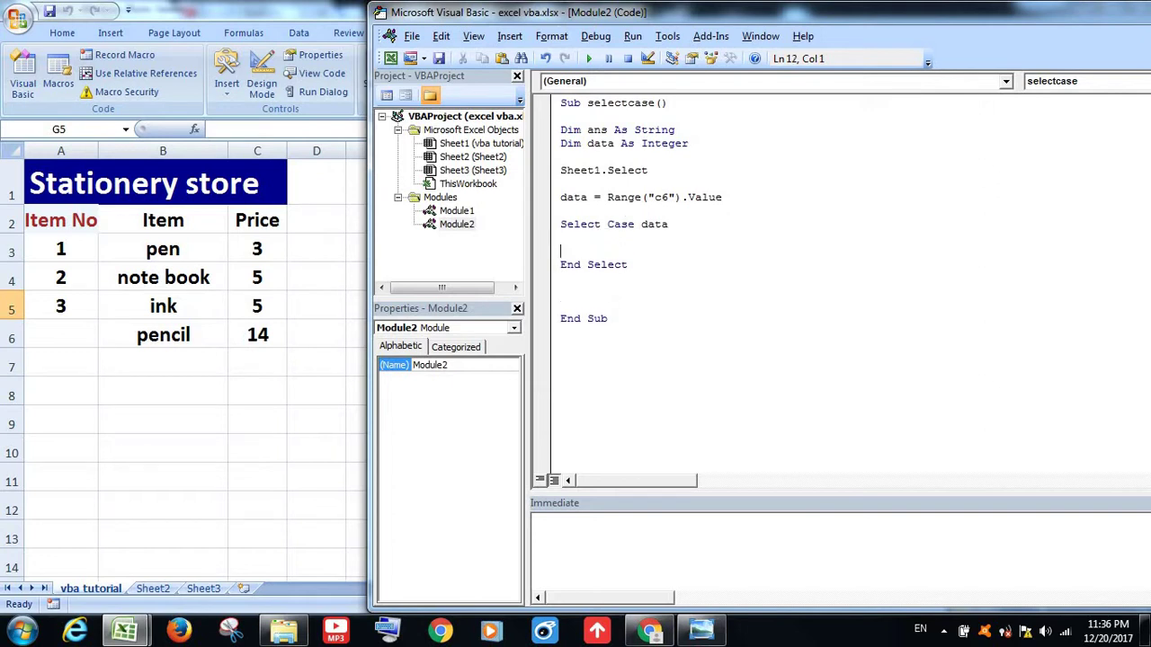
- Add a Case Is > 18 branch with the assignment ans = "good price"
left_click(561, 238)
key("Tab")
type("ca")
type("se")
type(" >")
type("18")
key("Return")
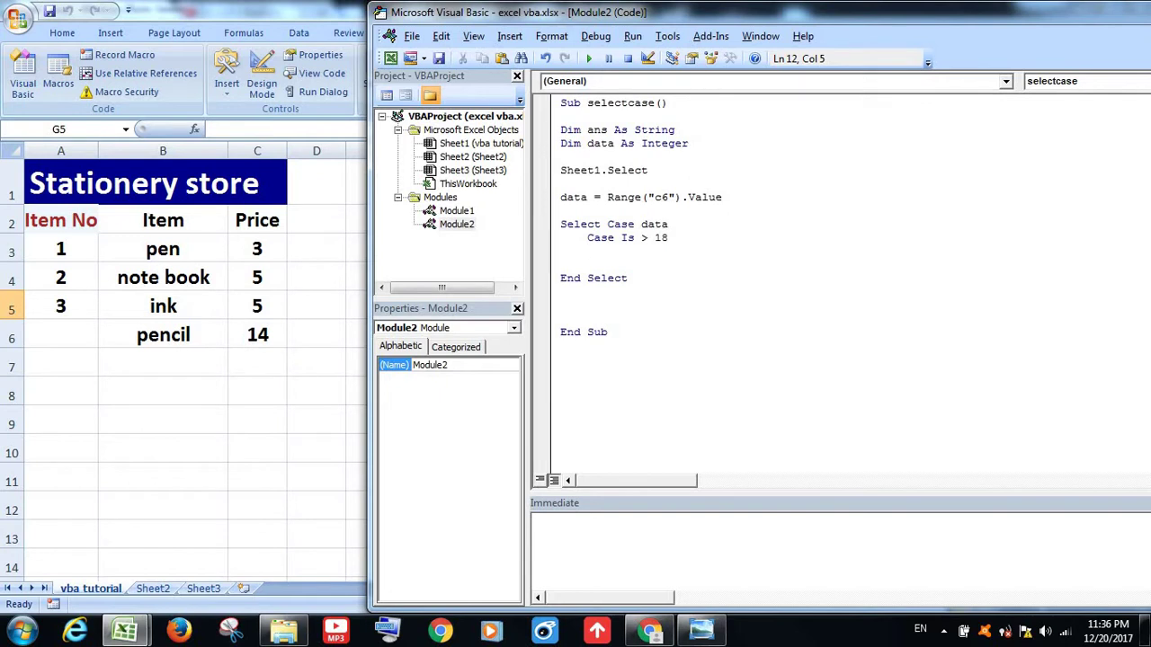
type("ad")
key("ctrl+space")
key("Escape")
key("BackSpace")
type("ns ")
type("=")
type("\"\"")
type("good pri")
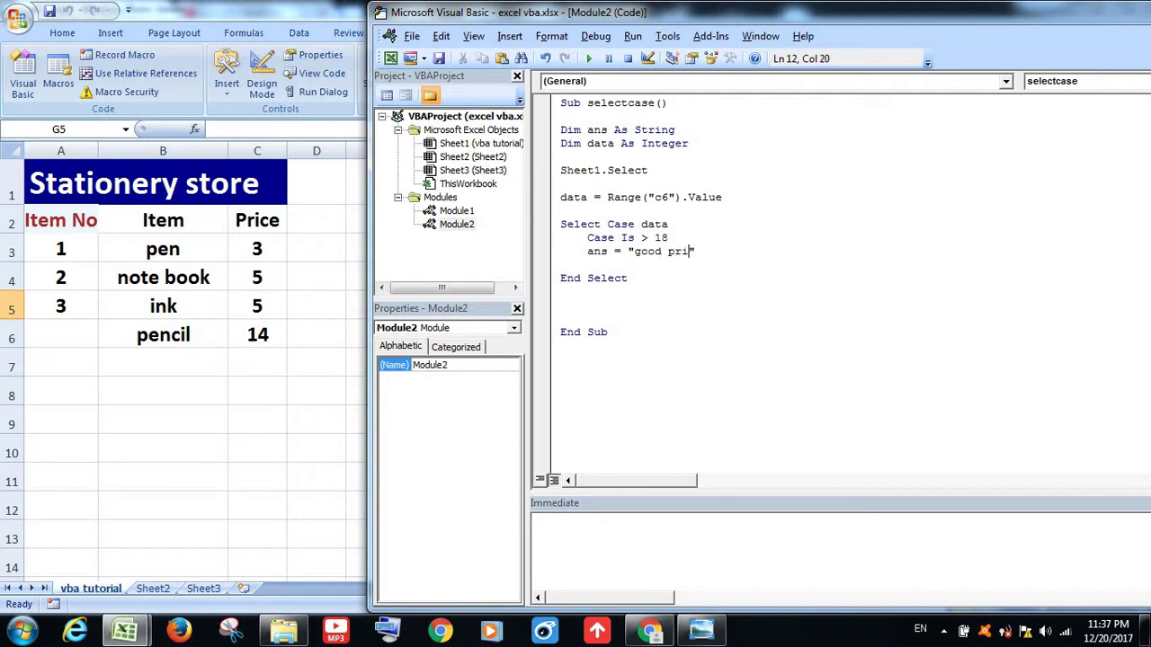
type("ce")
- Add a Case Is > 20 branch setting ans to "too much "
key("Return")
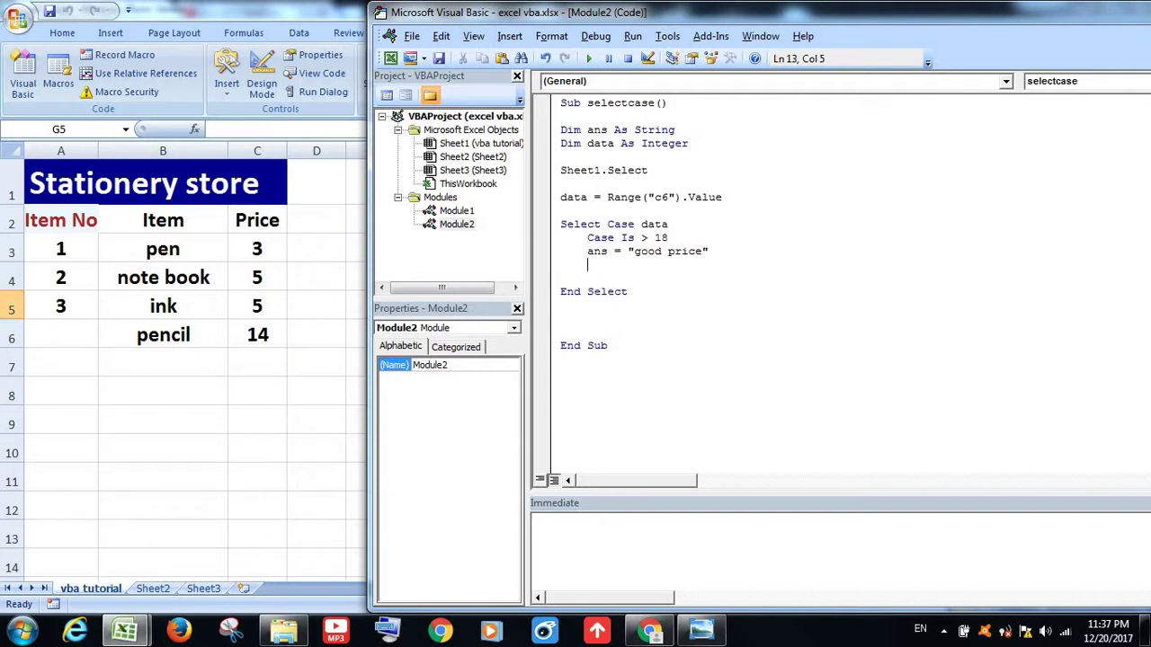
type("case")
type(" >20")
key("Return")
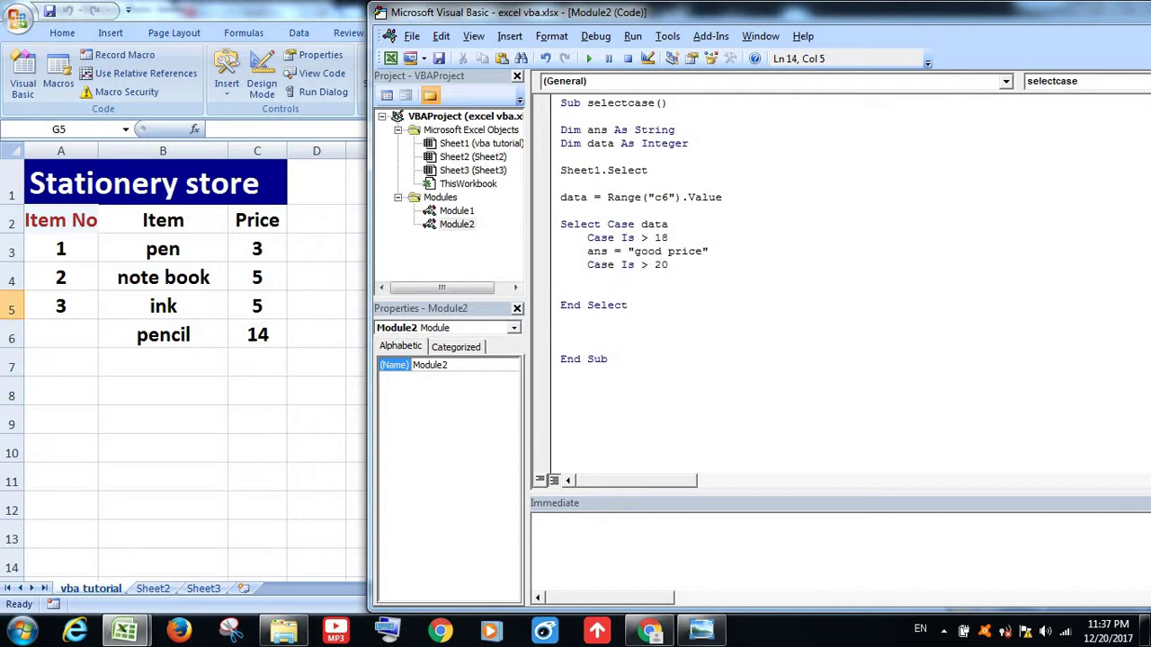
type("ans ")
type("=")
type(" \"")
type("t")
type("oo much ")
type("\"")
key("Return")
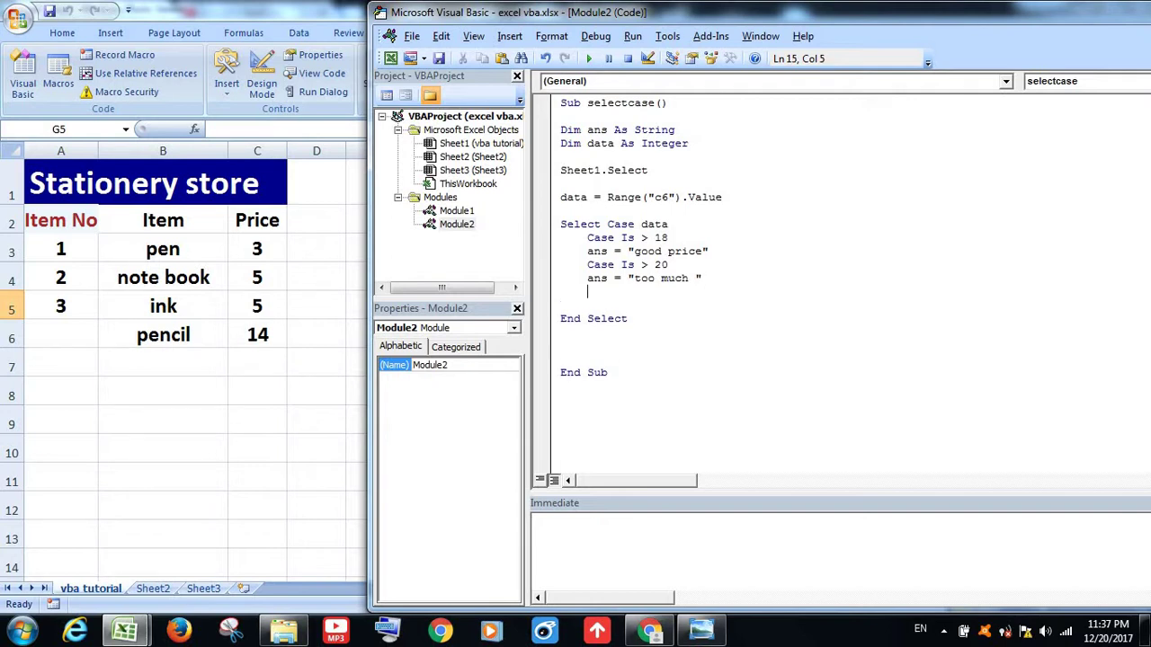
- Add a Case Is > 10 branch setting ans to "moderate", plus a blank line after End Select
type("case ")
type(">1")
type("0")
key("Return")
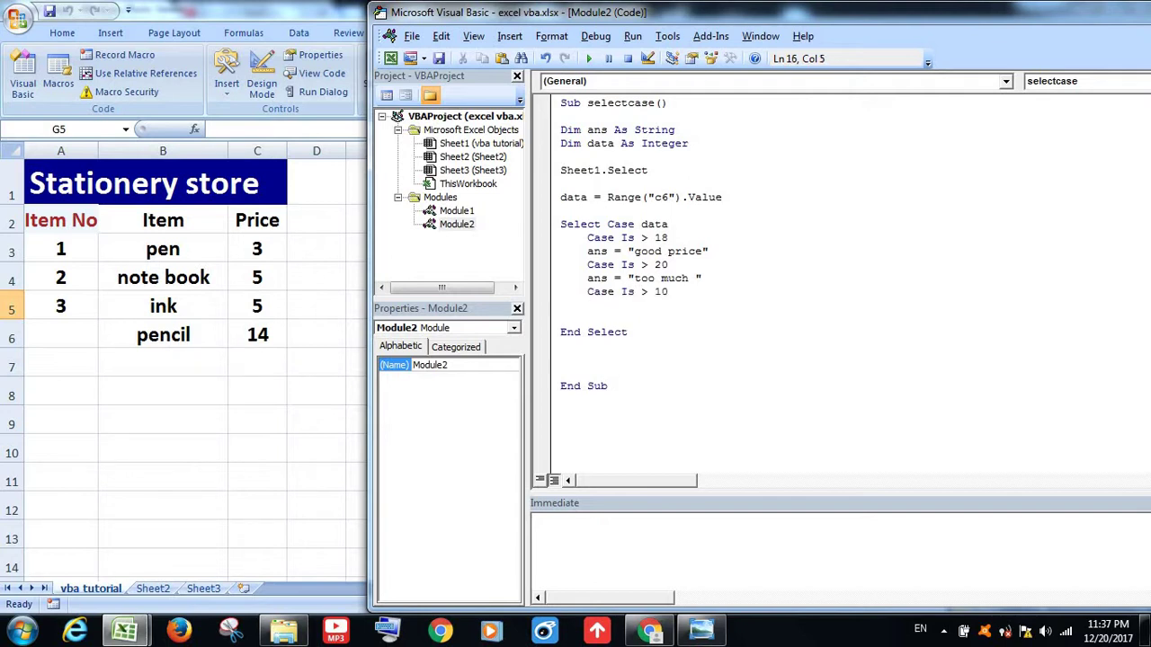
type("ans ")
type("= ")
type("\"")
type("mo")
type("derate")
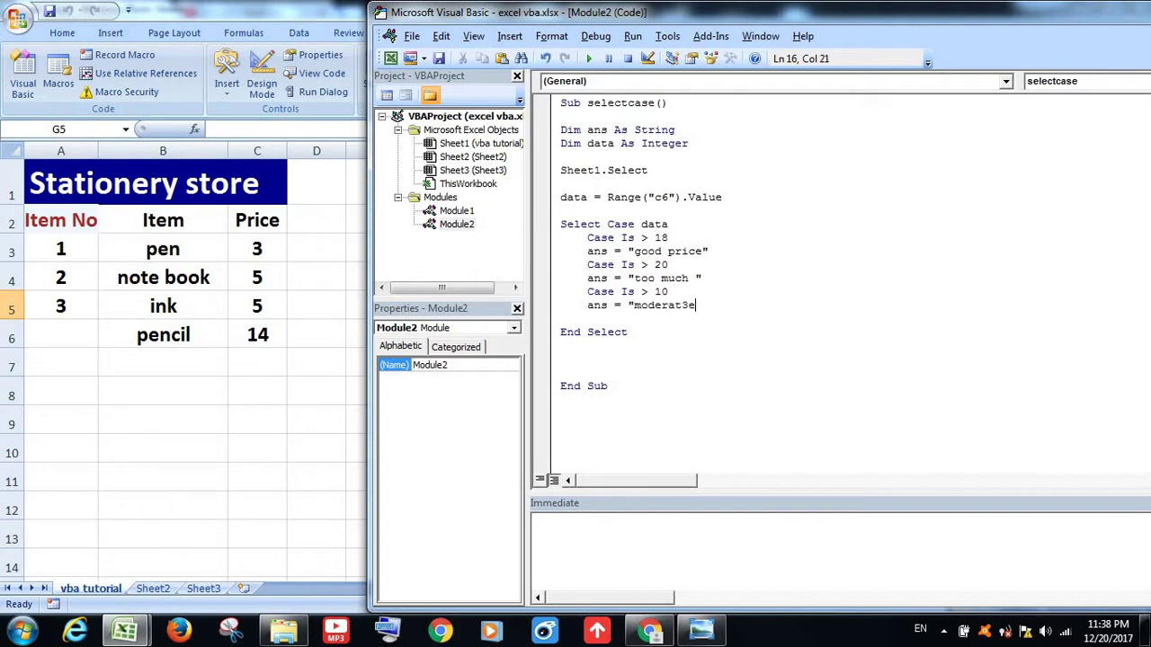
type("\"")
key("Return")
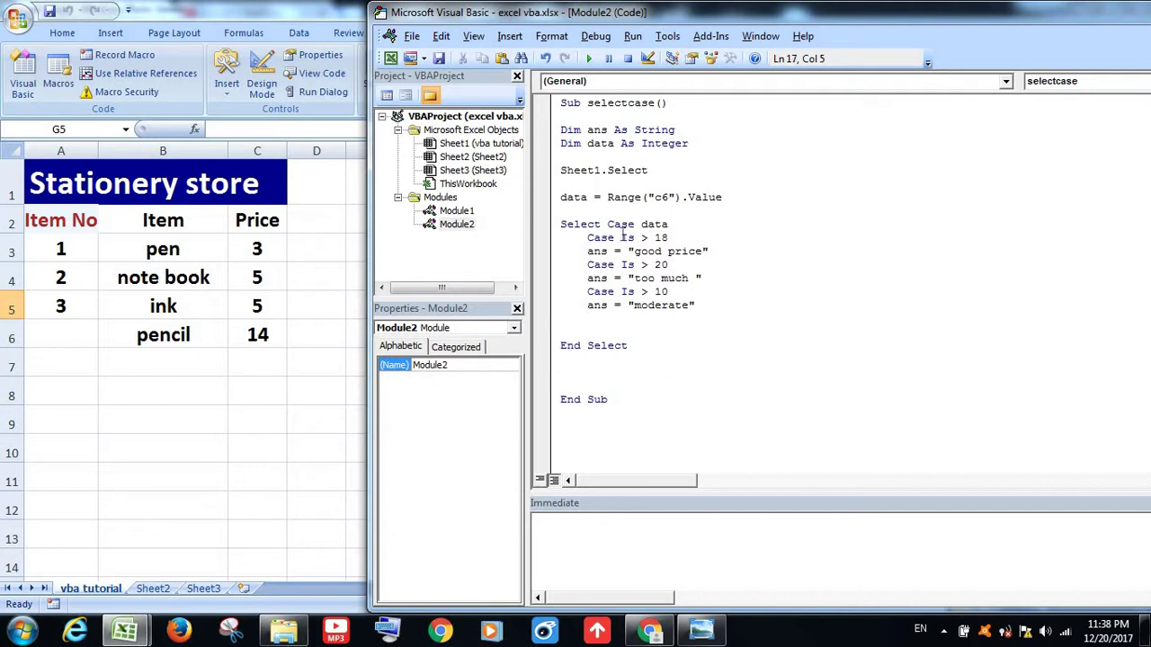
left_click(606, 363)
key("Return")
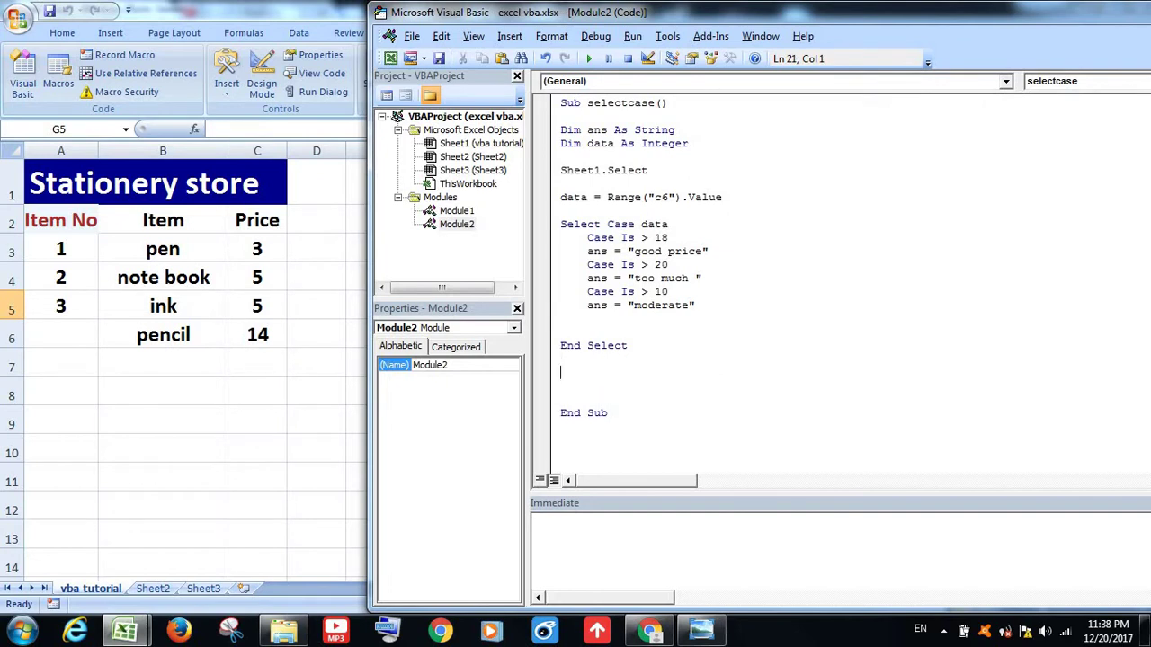
- Add the line MsgBox "your answer is " & ans below End Select
type("ms")
type("gbox")
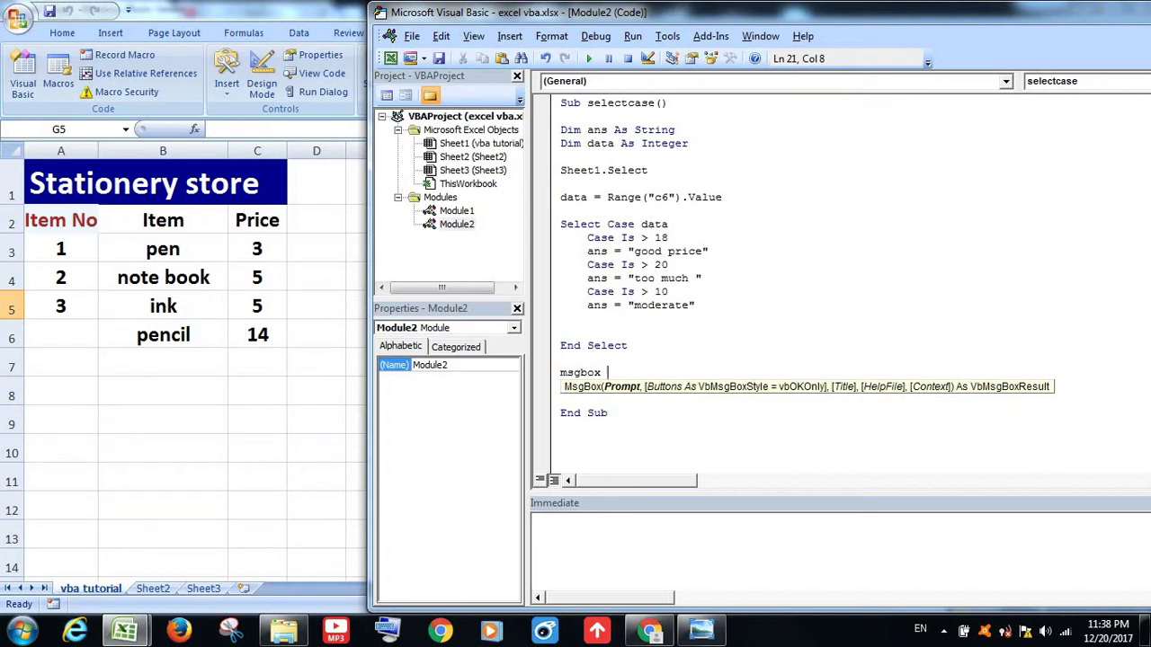
type(" \"you")
type("r answe")
type("r is  ")
type("\"")
type("&")
type(" ans")
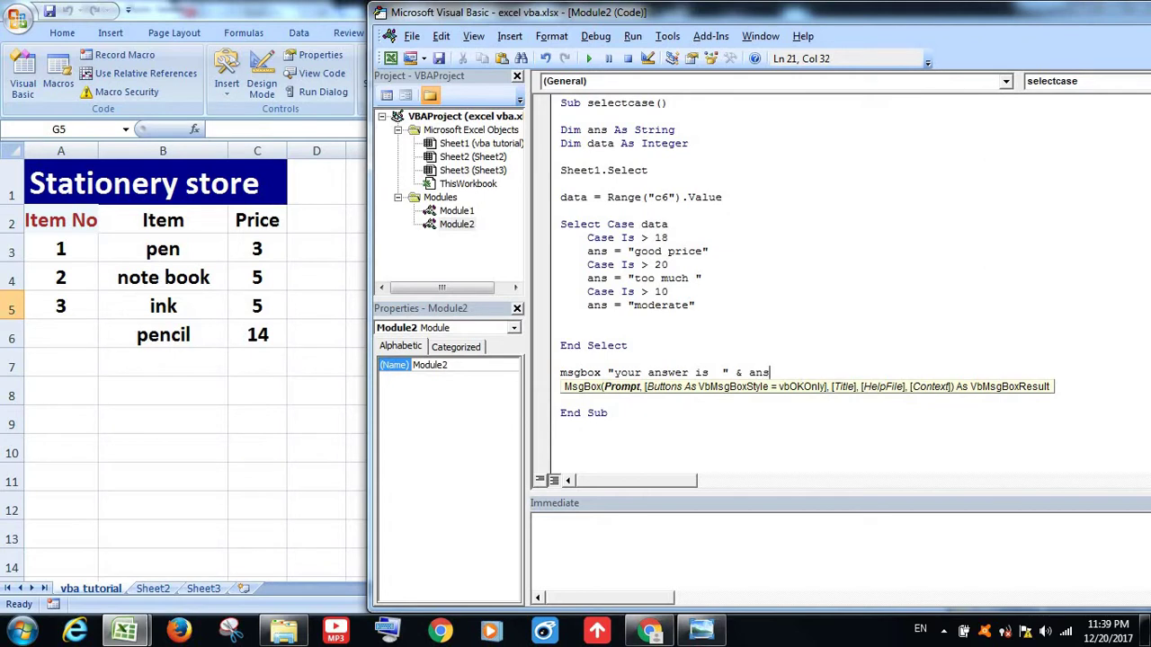
key("Return")
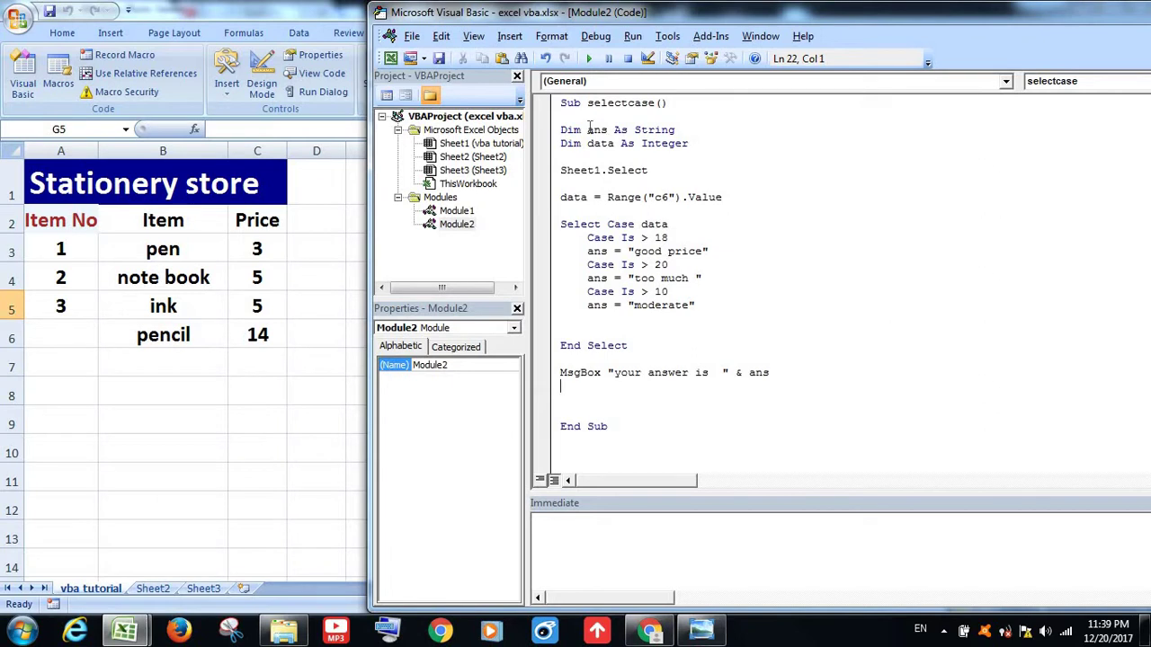
left_click_drag(587, 129, 599, 129)
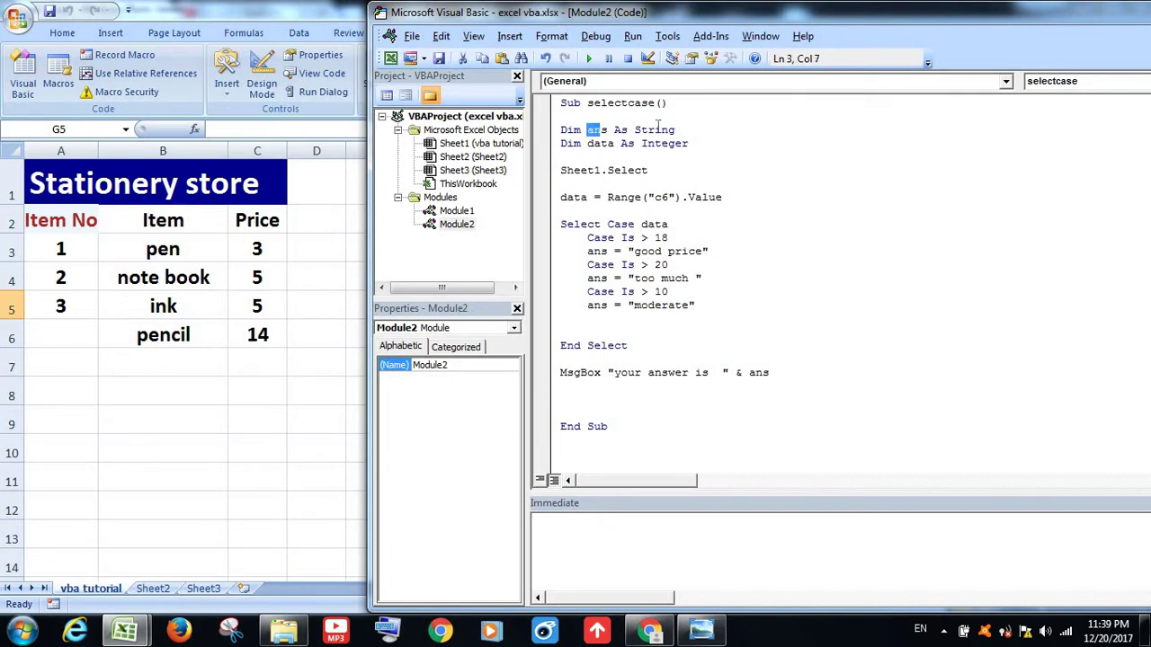
left_click_drag(594, 144, 615, 145)
left_click(715, 144)
left_click(800, 332)
left_click(646, 143)
- Step through the macro with F8, past the C6 read and the case checks, to the MsgBox line
key("F8")
key("F8")
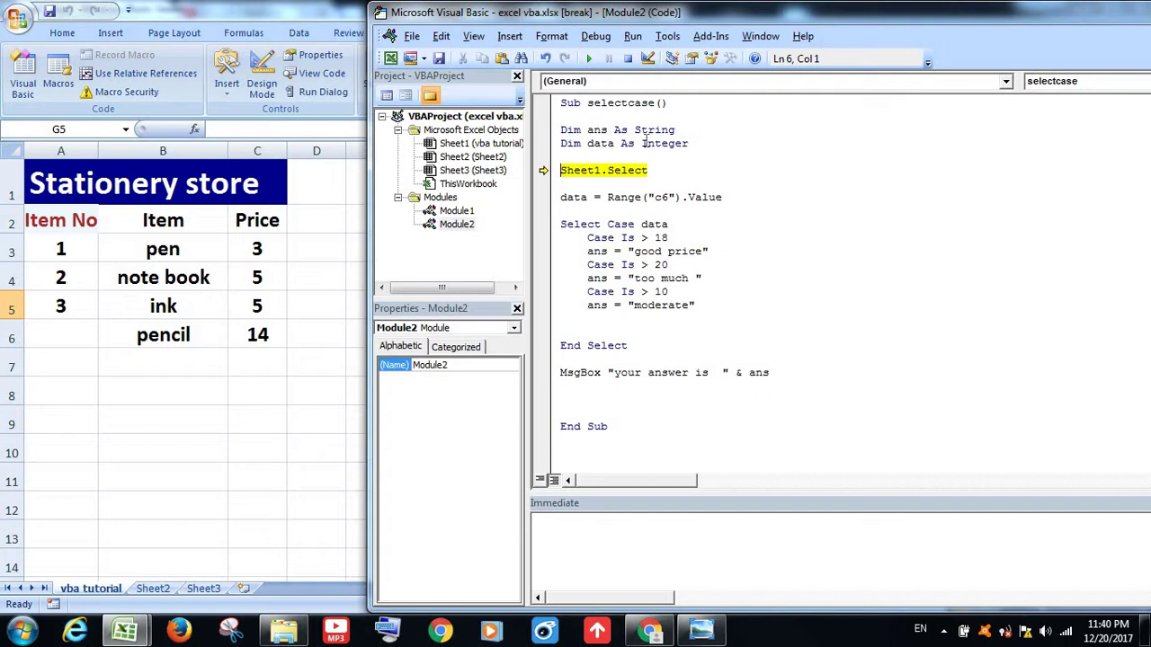
key("F8")
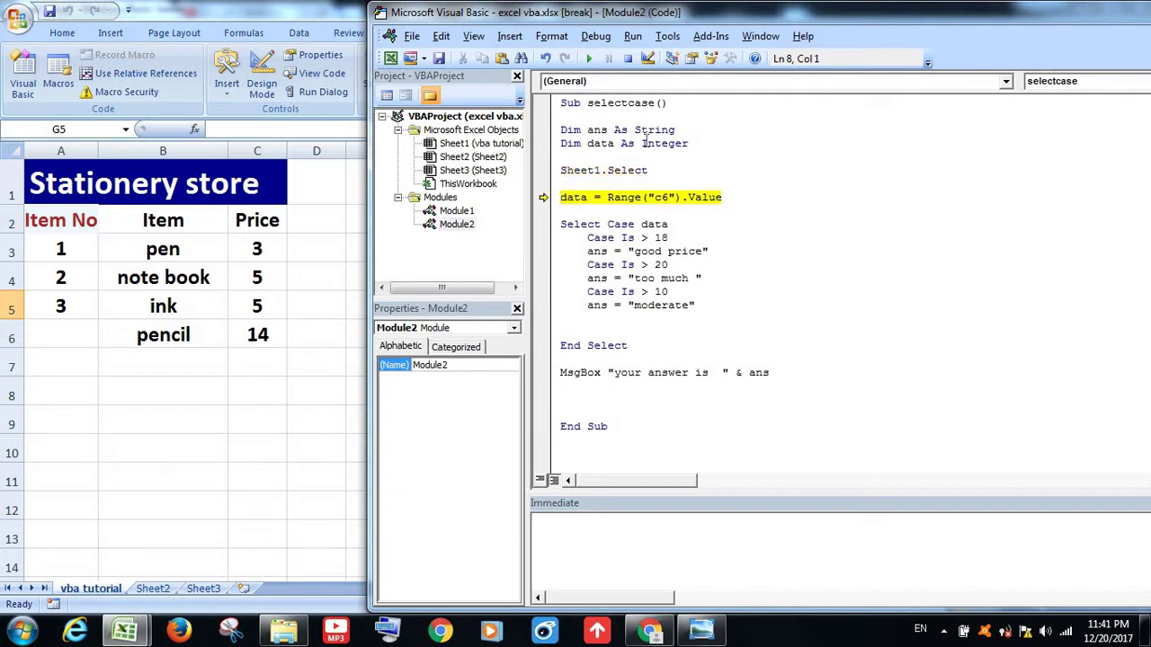
key("F8")
key("F8")
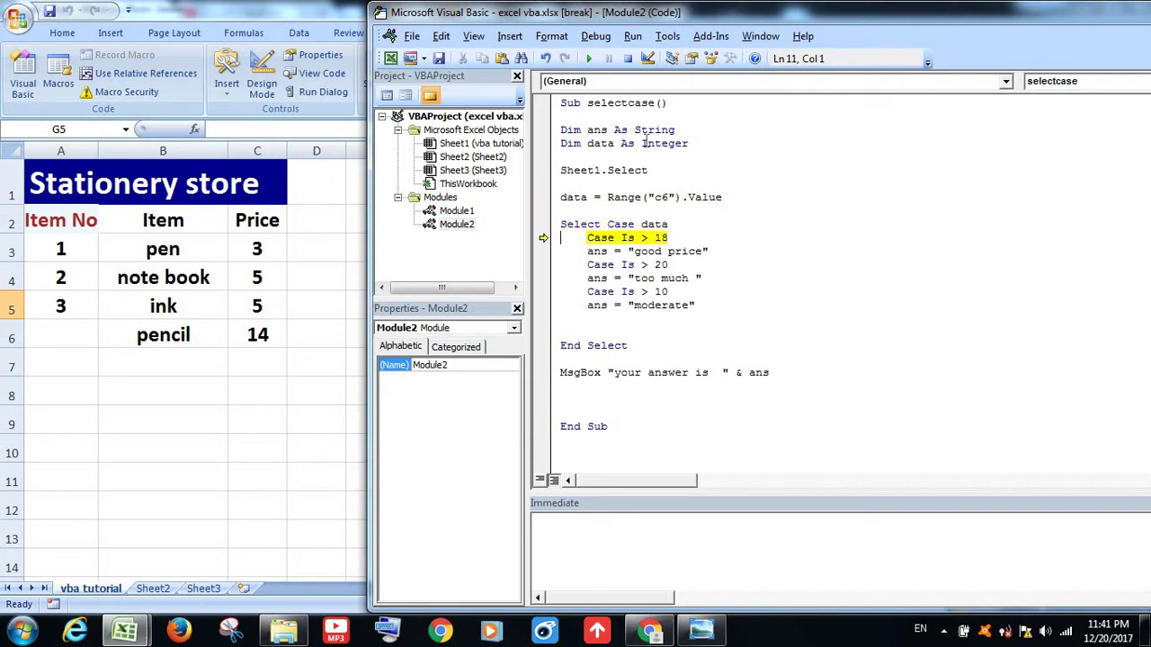
key("F8")
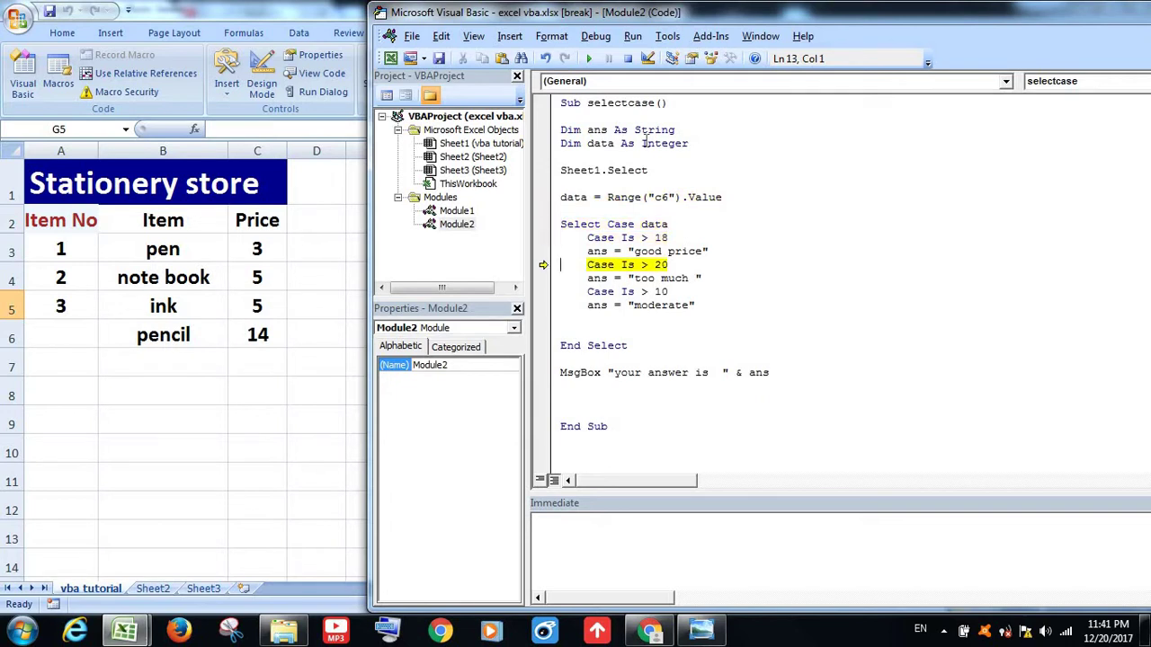
key("F8")
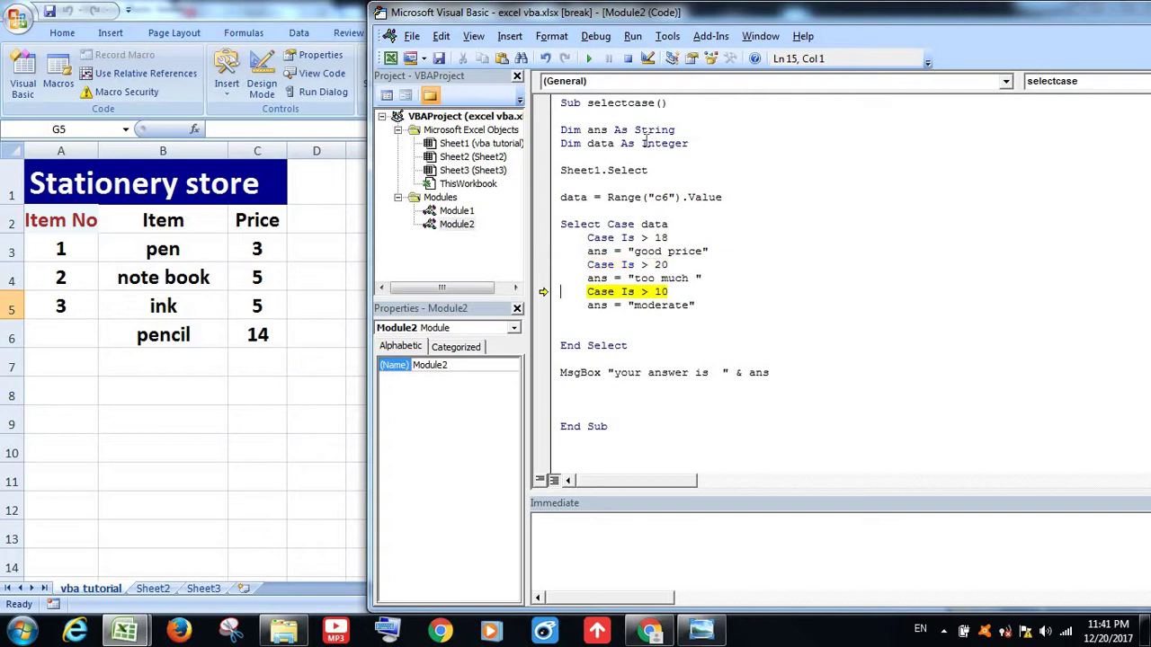
key("F8")
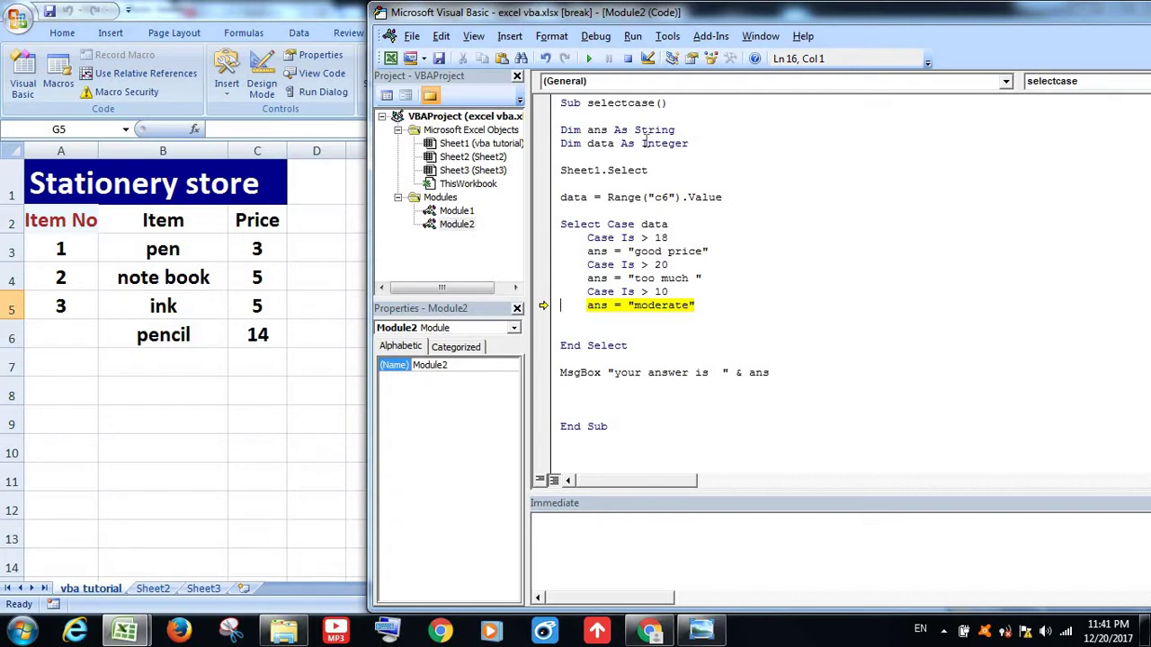
key("F8")
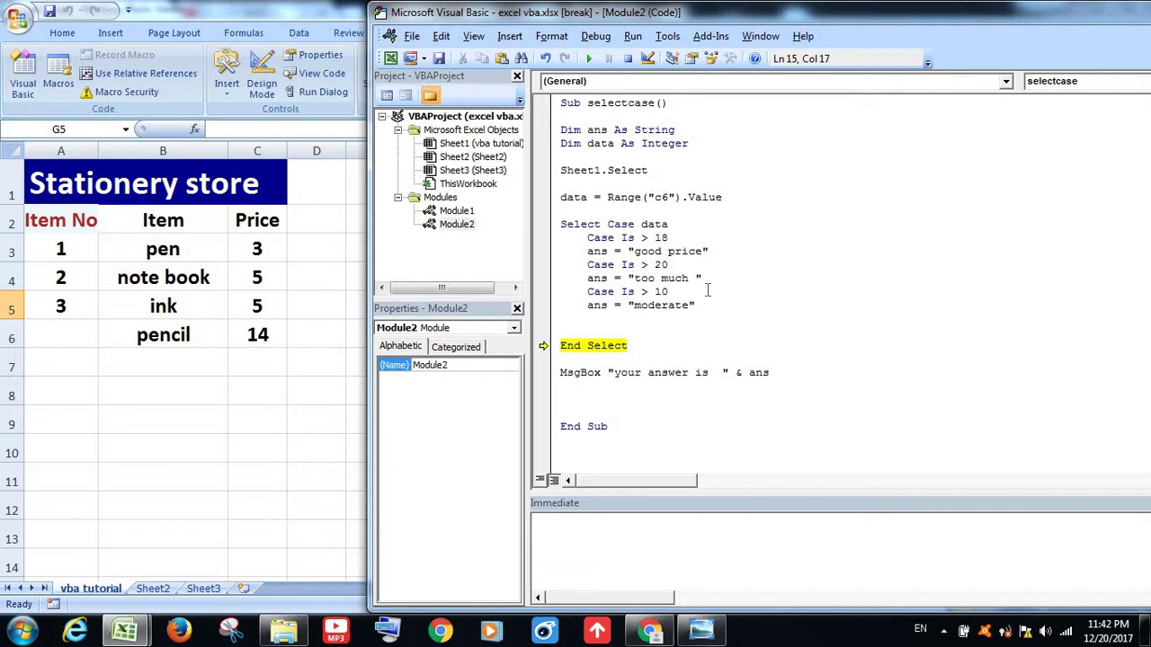
key("F8")
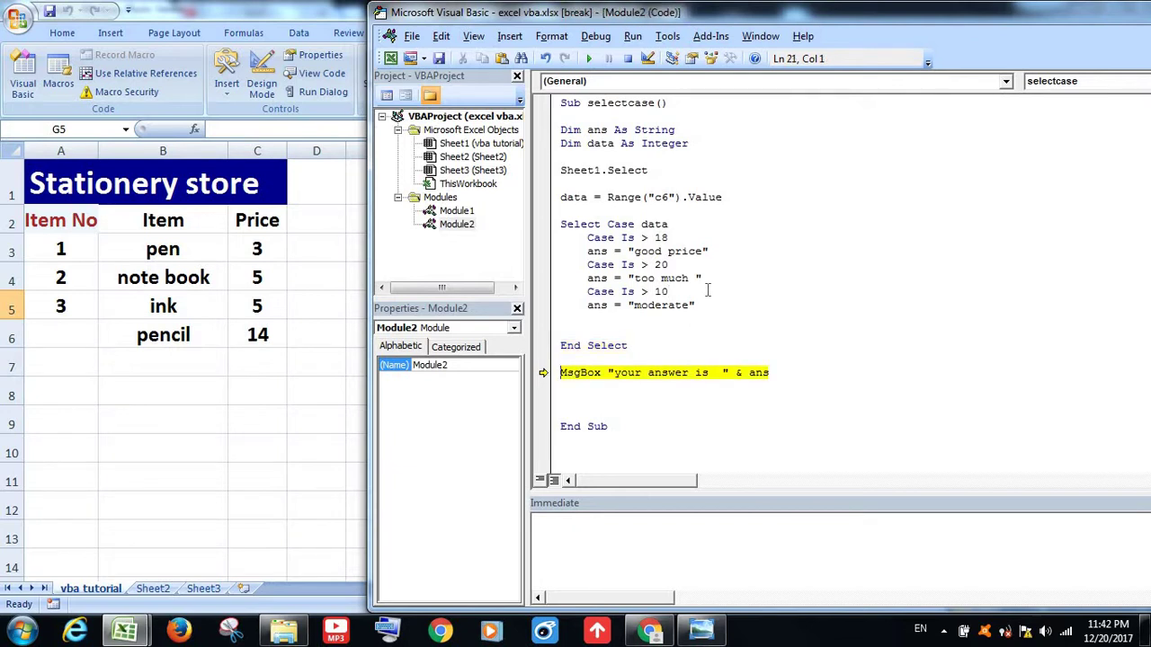
- Execute the MsgBox line and close the 'your answer is moderate' message
key("F8")
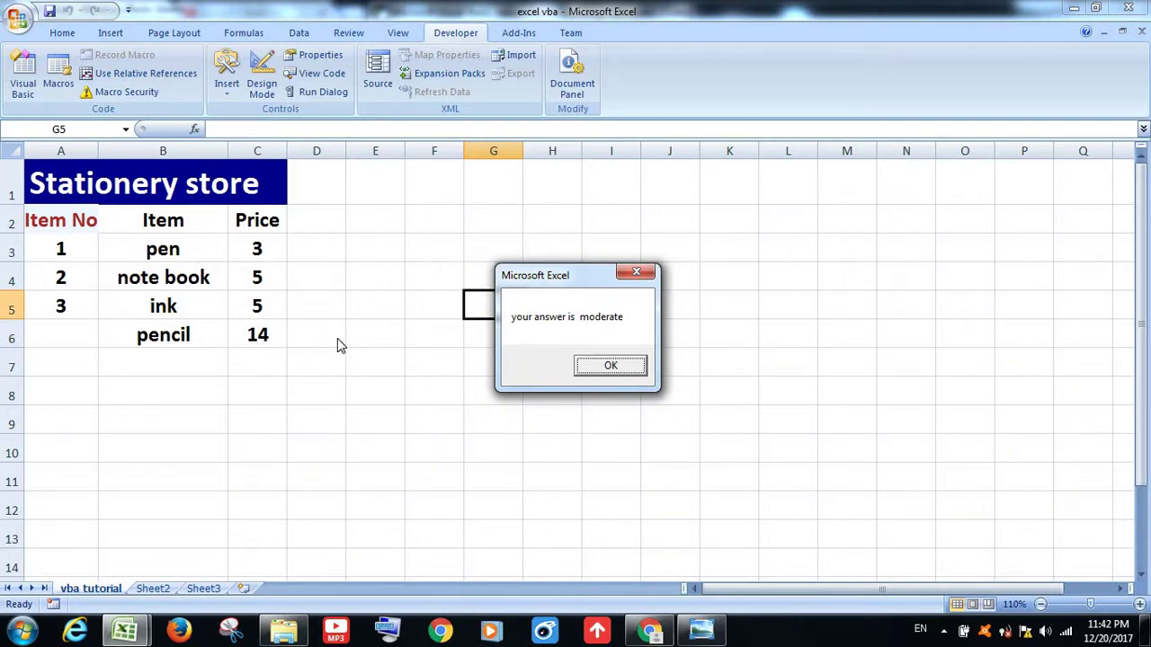
left_click(611, 366)
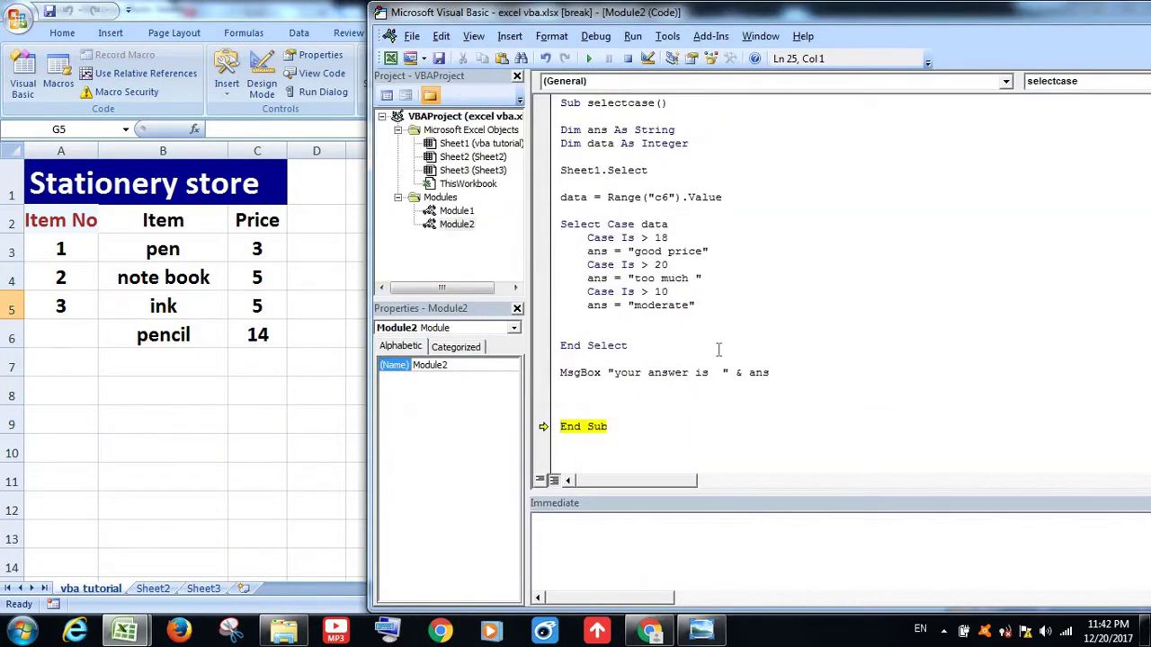